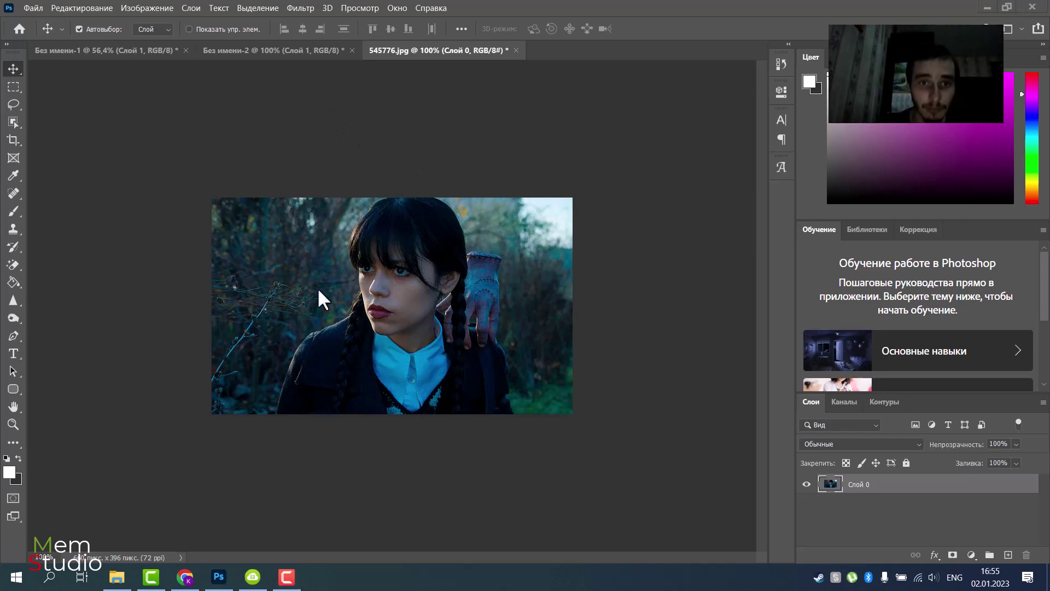
# Drag the portrait photo into the Без имени-2 train-scene document as new layer Слой 2
pyautogui.click(383, 251)
pyautogui.moveTo(370, 267); pyautogui.dragTo(317, 49)
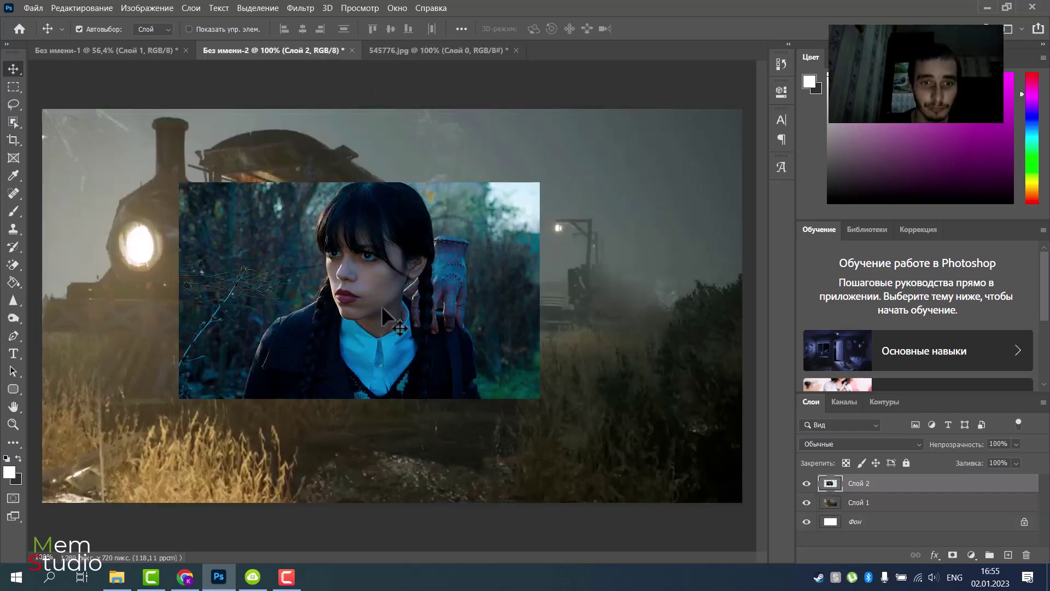
pyautogui.moveTo(317, 49); pyautogui.dragTo(450, 291)
pyautogui.press('t')
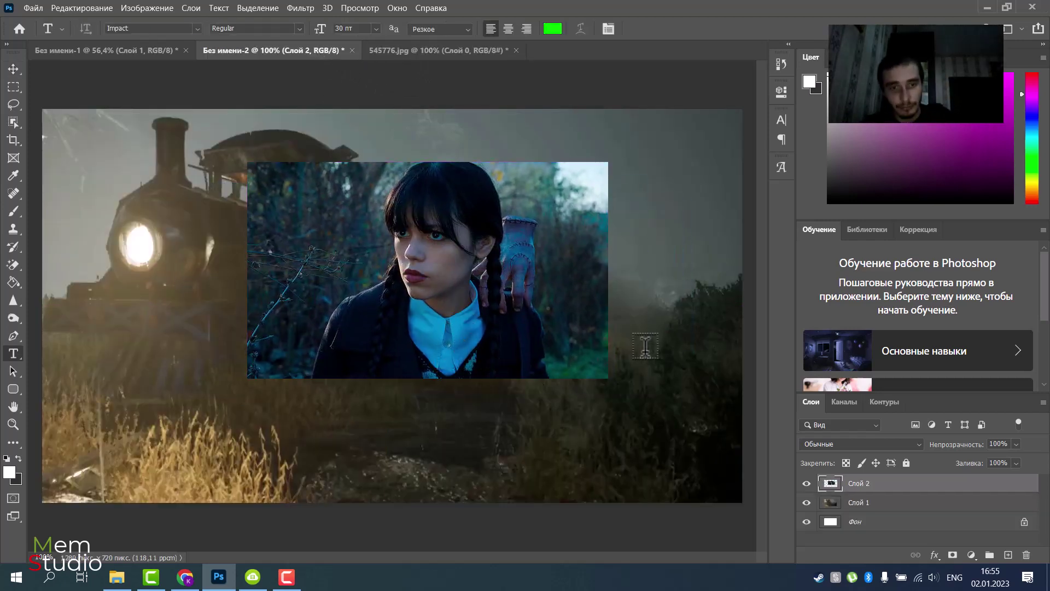
pyautogui.click(13, 70)
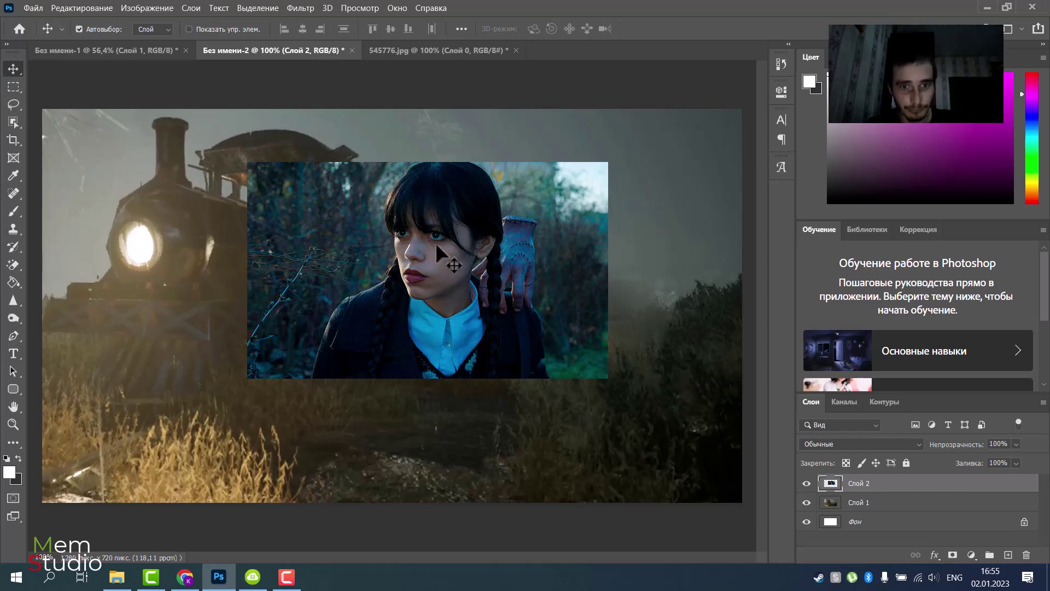
pyautogui.hotkey('ctrl', 't')
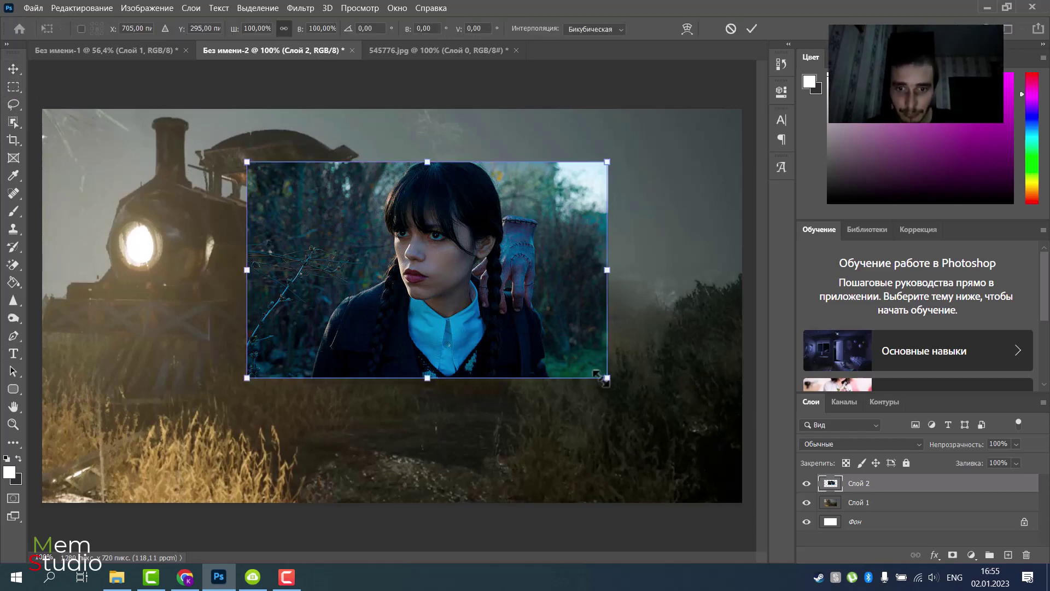
# Scale the portrait layer to about 180%, shift it left and up, and commit
pyautogui.moveTo(602, 378); pyautogui.dragTo(909, 559)
pyautogui.moveTo(565, 348)
pyautogui.mouseDown()
pyautogui.moveTo(392, 323)
pyautogui.moveTo(332, 288)
pyautogui.mouseUp()
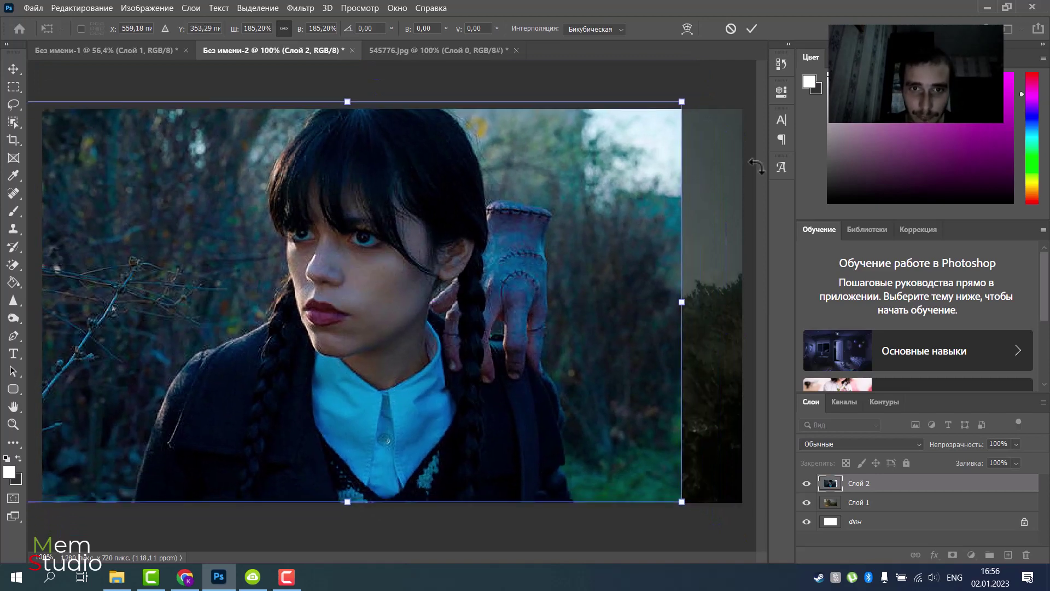
pyautogui.moveTo(683, 97); pyautogui.dragTo(665, 112)
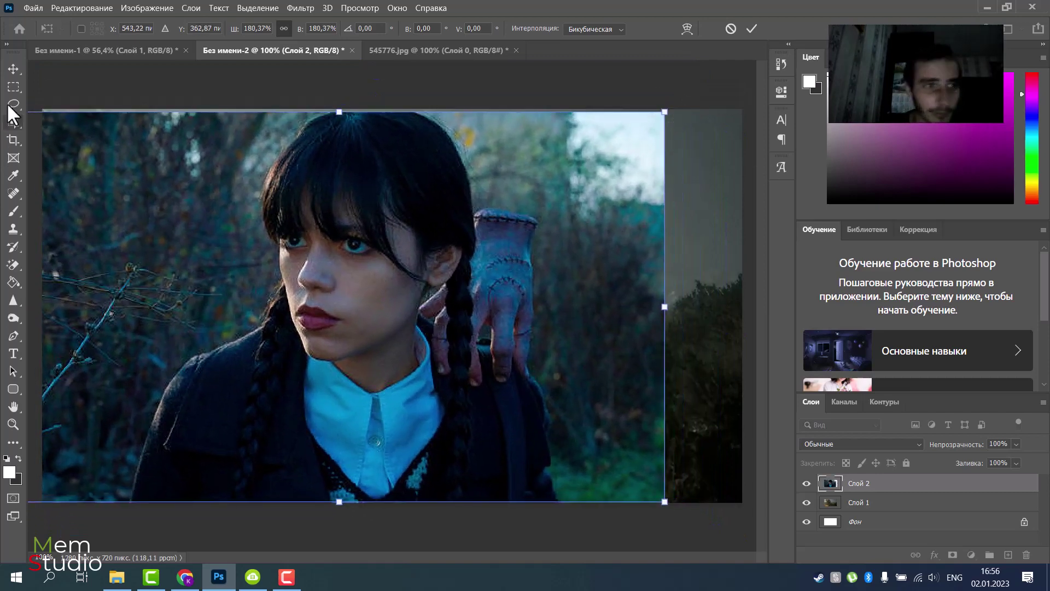
pyautogui.click(13, 69)
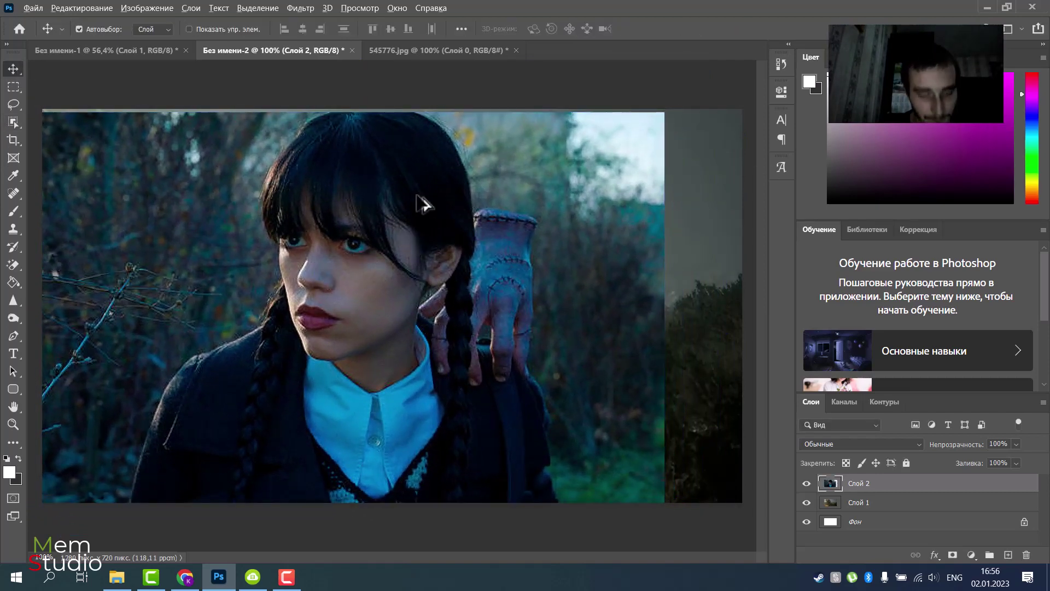
pyautogui.scroll(4, 441, 203)
pyautogui.scroll(-1, 432, 221)
pyautogui.scroll(-1, 427, 223)
pyautogui.scroll(-1, 424, 222)
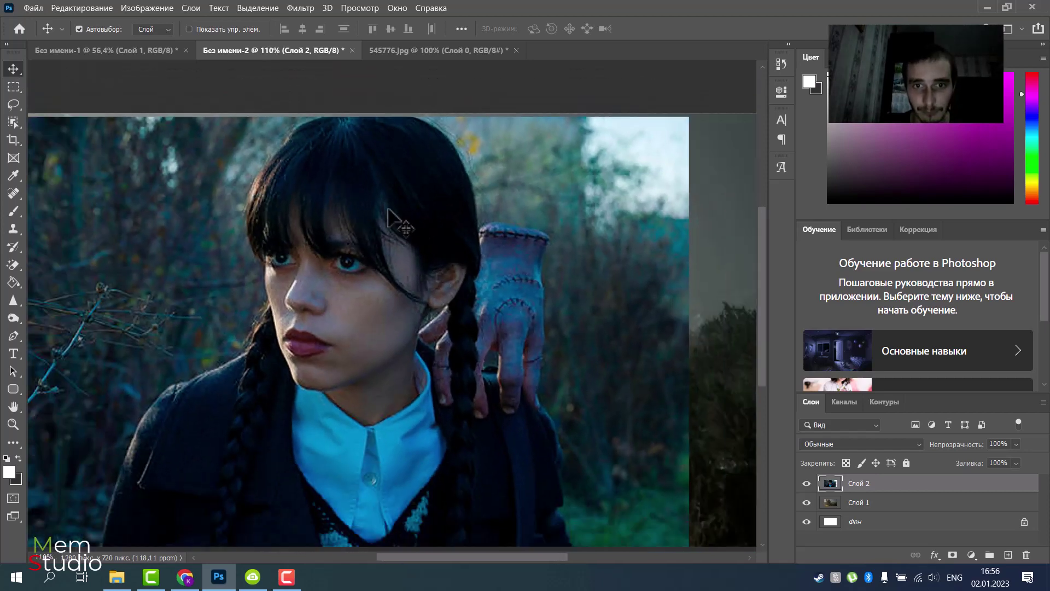
pyautogui.click(13, 104)
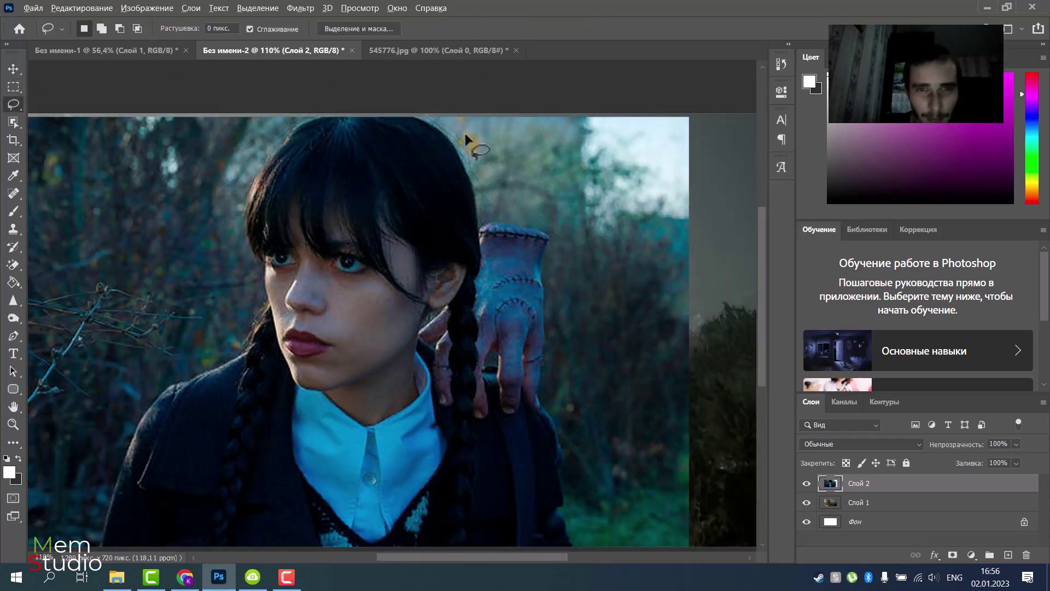
pyautogui.scroll(1, 466, 143)
pyautogui.scroll(1, 444, 151)
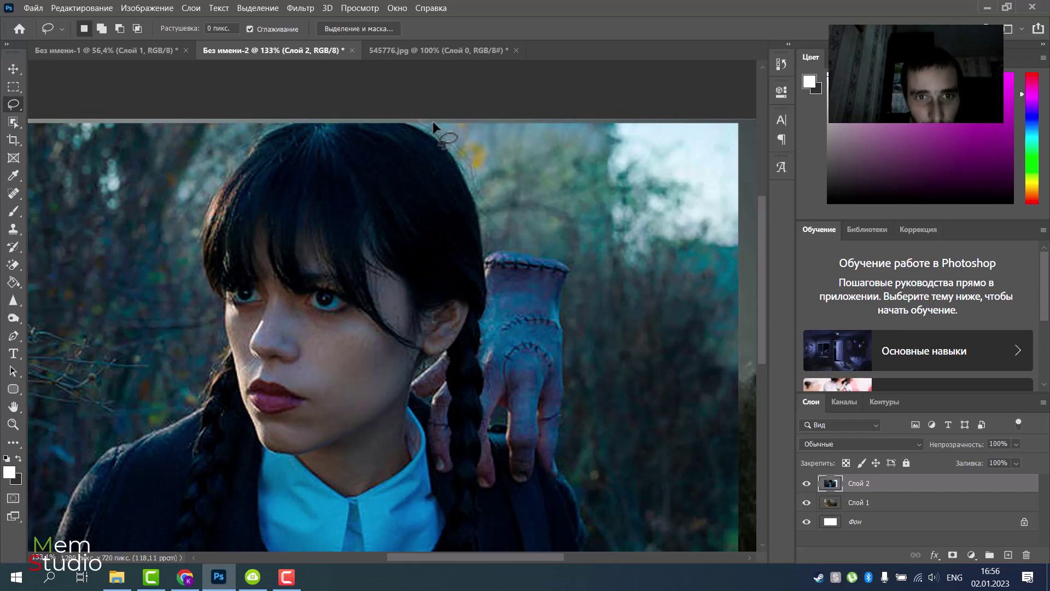
pyautogui.moveTo(465, 146); pyautogui.dragTo(479, 163)
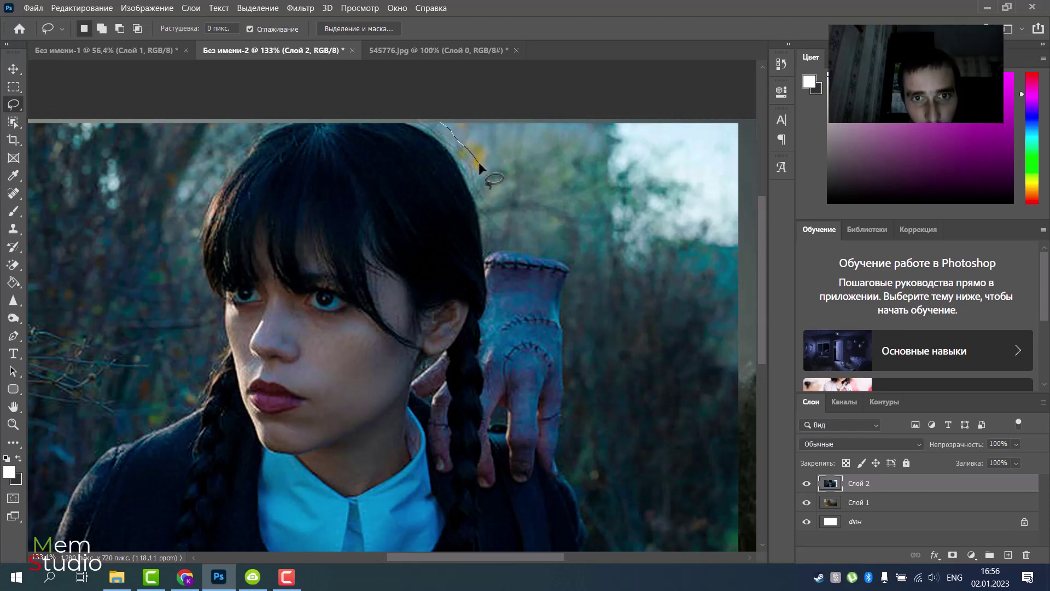
pyautogui.click(414, 127)
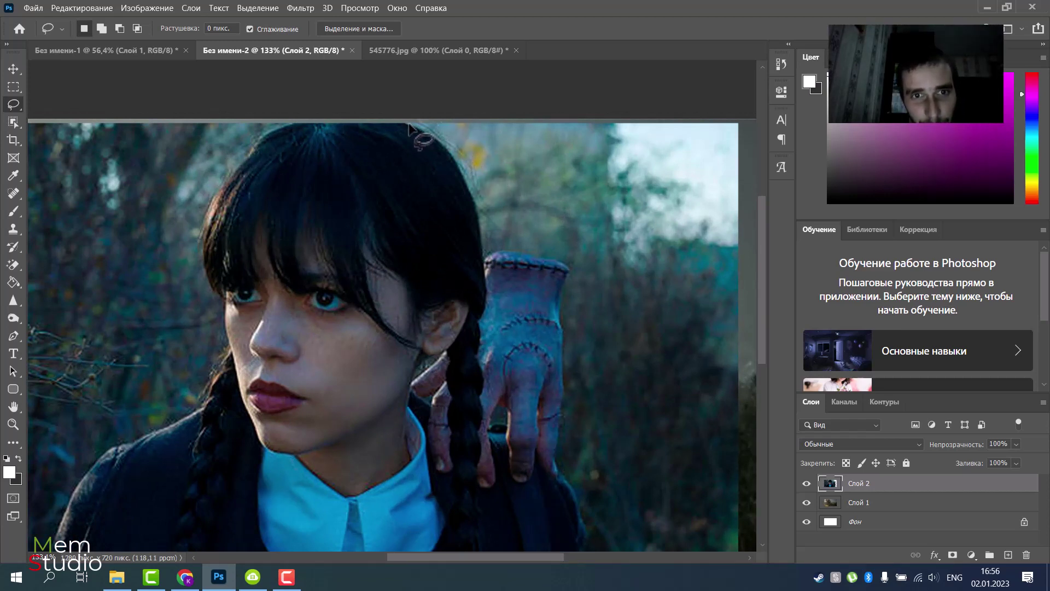
pyautogui.moveTo(409, 125); pyautogui.dragTo(436, 144)
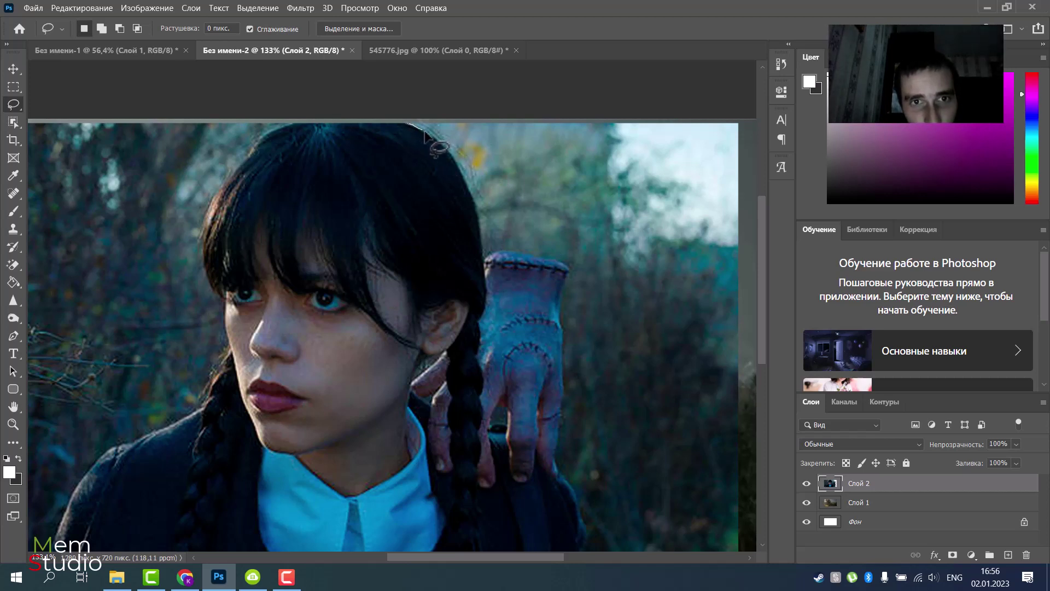
pyautogui.moveTo(425, 132)
pyautogui.mouseDown()
pyautogui.moveTo(455, 152)
pyautogui.moveTo(485, 233)
pyautogui.moveTo(510, 250)
pyautogui.moveTo(724, 183)
pyautogui.moveTo(458, 31)
pyautogui.mouseUp()
pyautogui.click(540, 98)
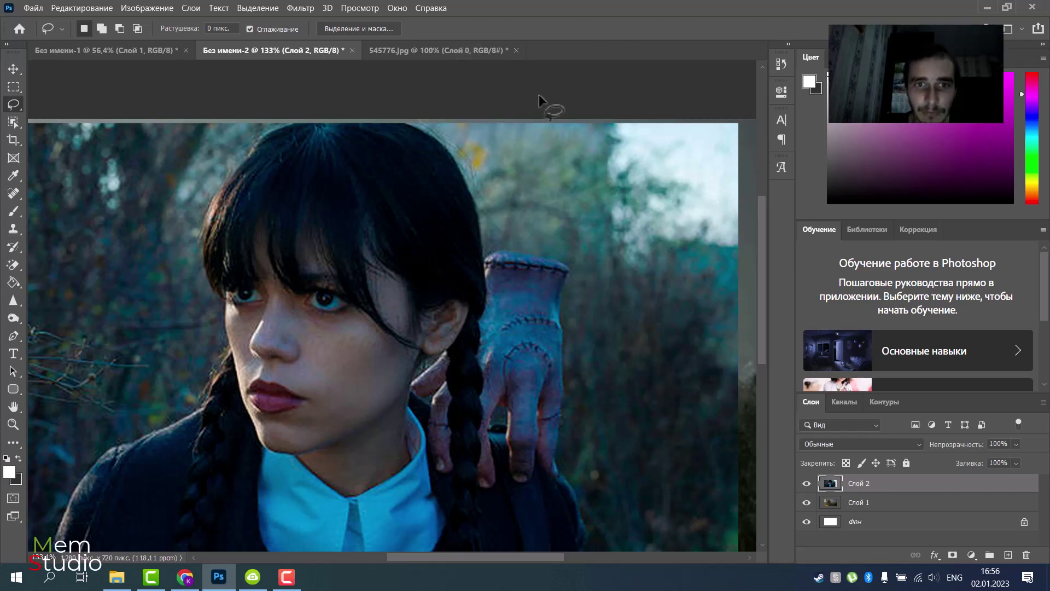
# Undo the earlier resize and rescale the portrait to about 166%, moved left and up
pyautogui.hotkey('ctrl', 'z')
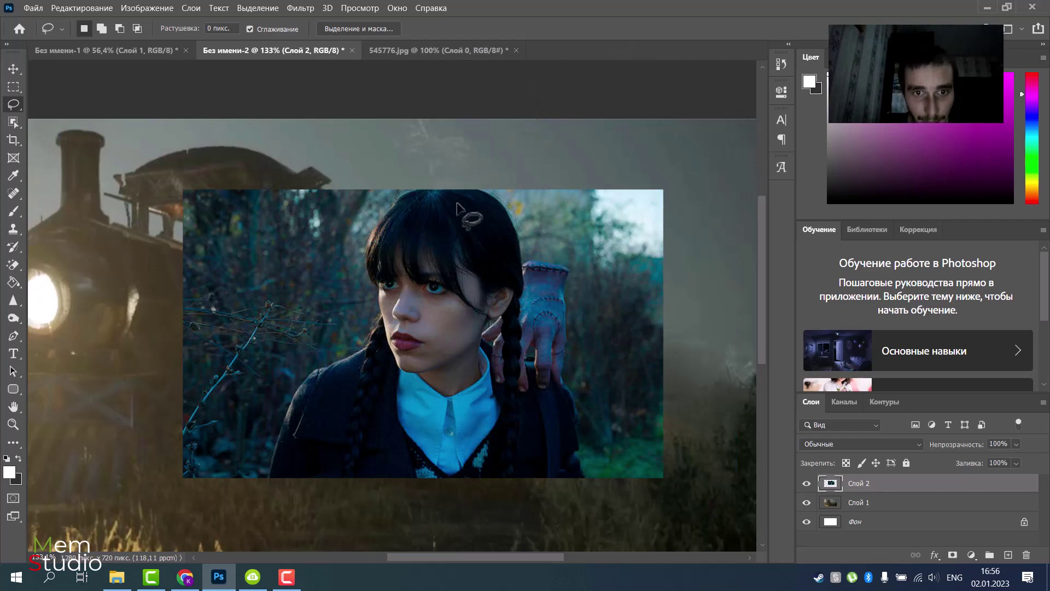
pyautogui.click(14, 69)
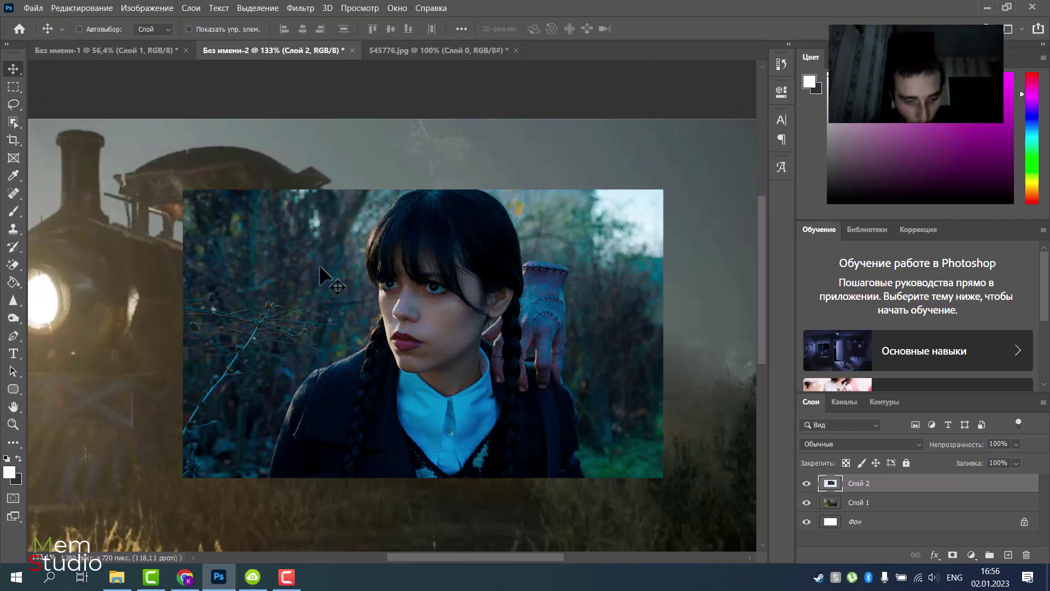
pyautogui.hotkey('ctrl', 't')
pyautogui.moveTo(664, 477); pyautogui.dragTo(754, 547)
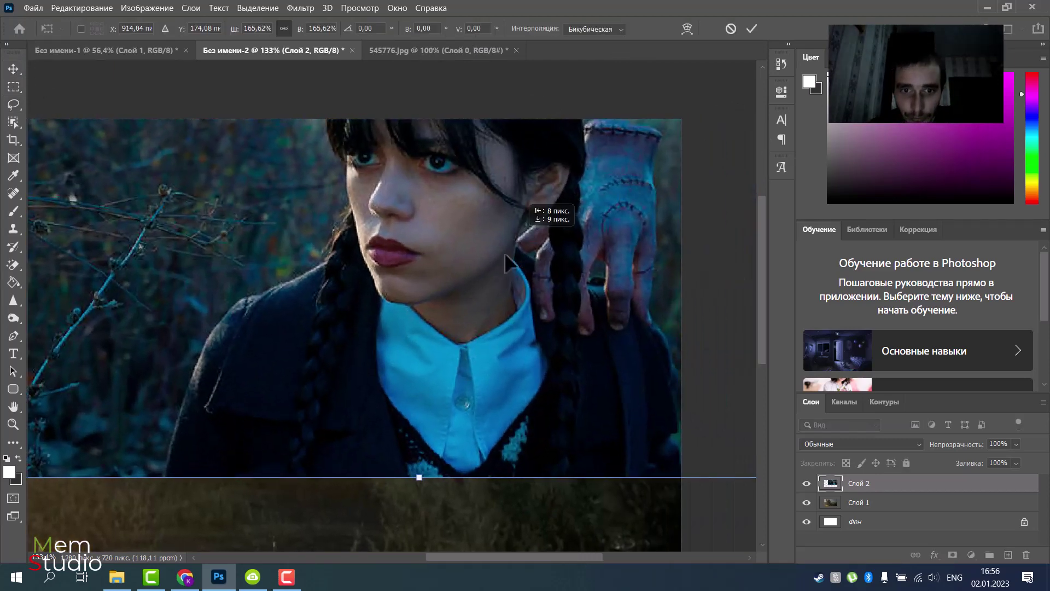
pyautogui.moveTo(504, 251); pyautogui.dragTo(319, 381)
pyautogui.press('Return')
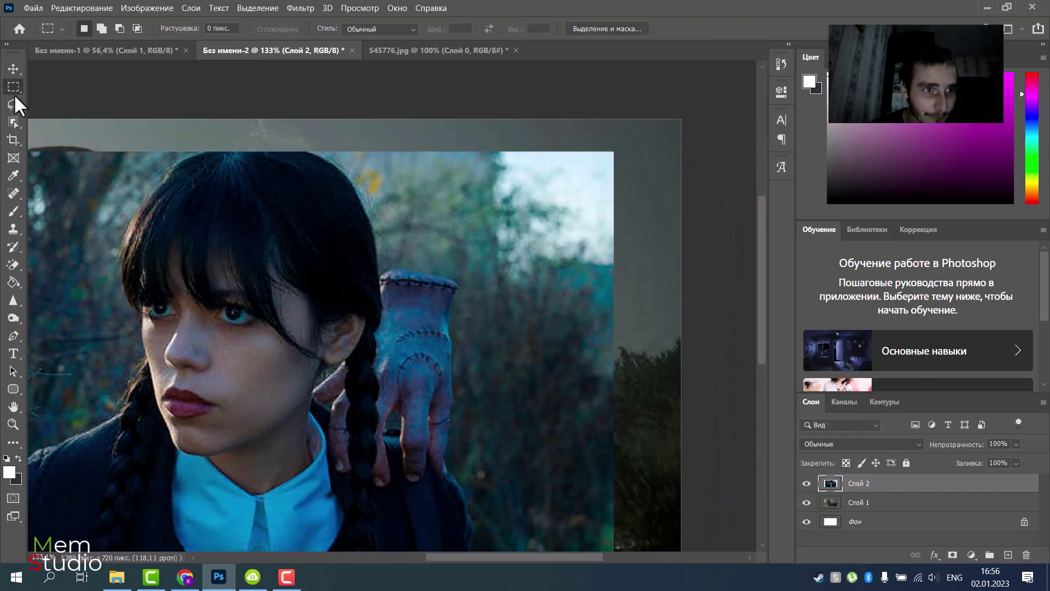
pyautogui.click(14, 101)
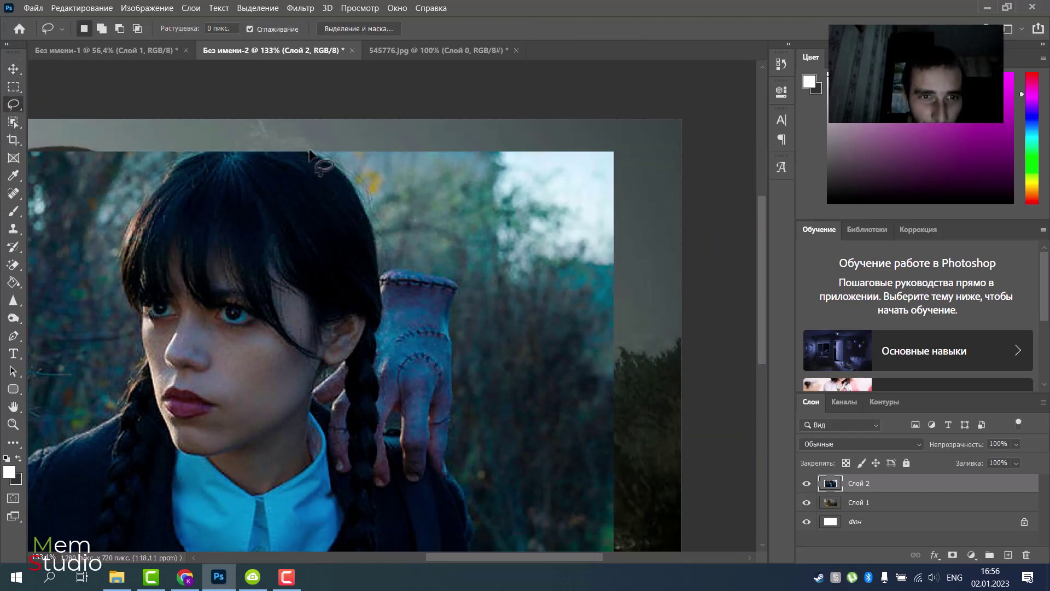
# Lasso and delete the sky area beside the top of the girl's hair
pyautogui.moveTo(309, 154)
pyautogui.mouseDown()
pyautogui.moveTo(352, 179)
pyautogui.moveTo(396, 271)
pyautogui.mouseUp()
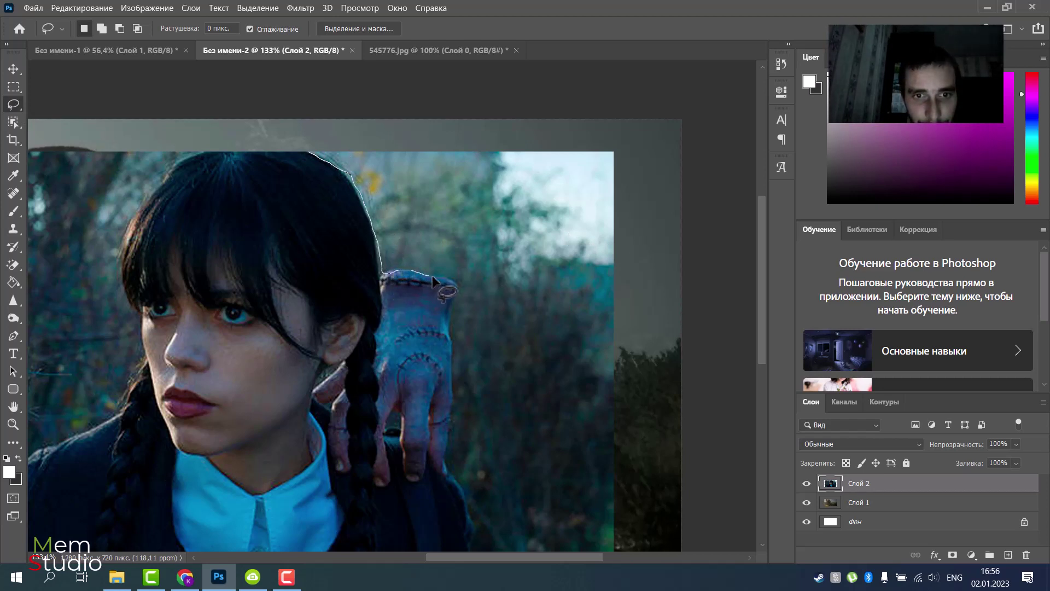
pyautogui.moveTo(449, 283); pyautogui.dragTo(369, 116)
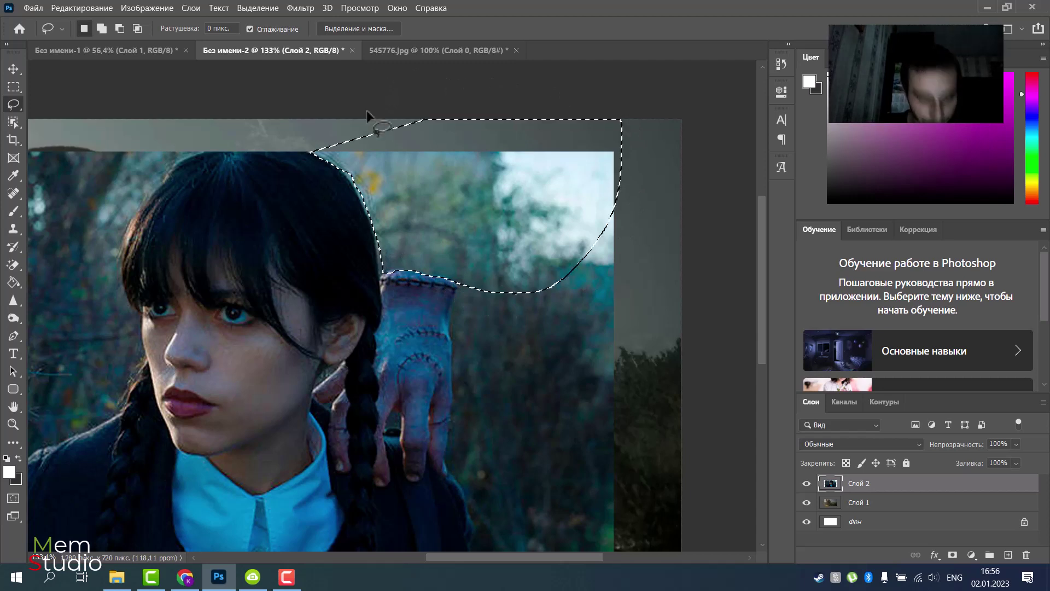
pyautogui.press('Delete')
pyautogui.hotkey('ctrl', 'd')
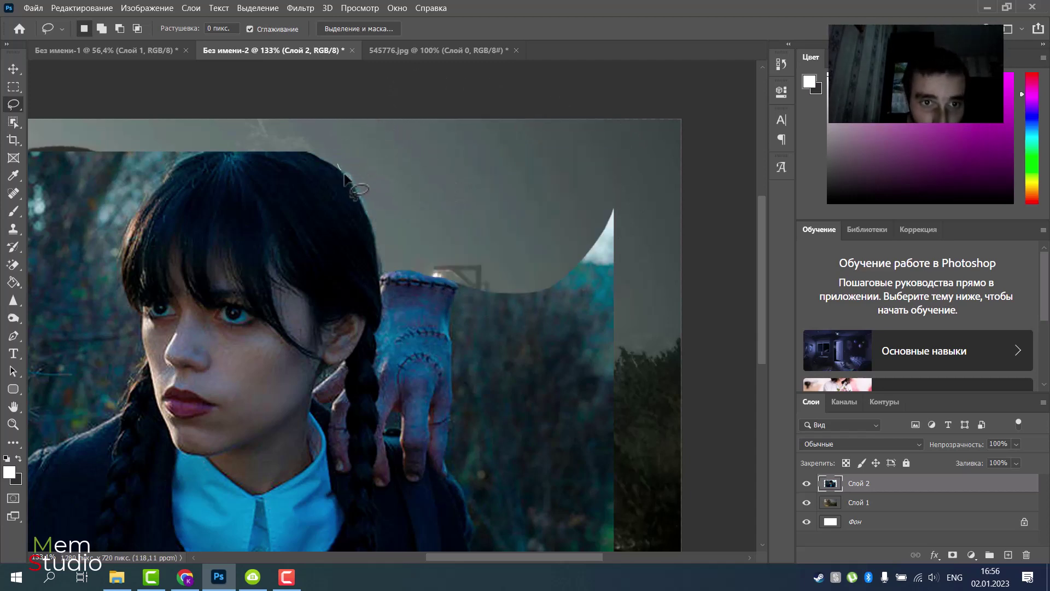
# Lasso and delete the background to the right of the hand, then deselect
pyautogui.moveTo(353, 186); pyautogui.dragTo(374, 230)
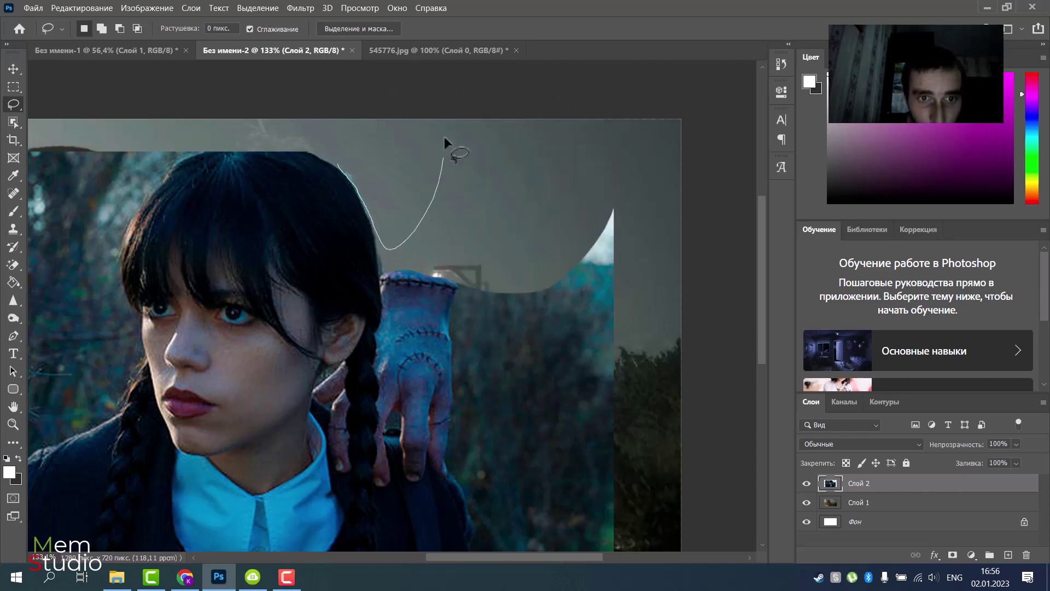
pyautogui.moveTo(444, 158); pyautogui.dragTo(440, 170)
pyautogui.moveTo(669, 180); pyautogui.dragTo(487, 426)
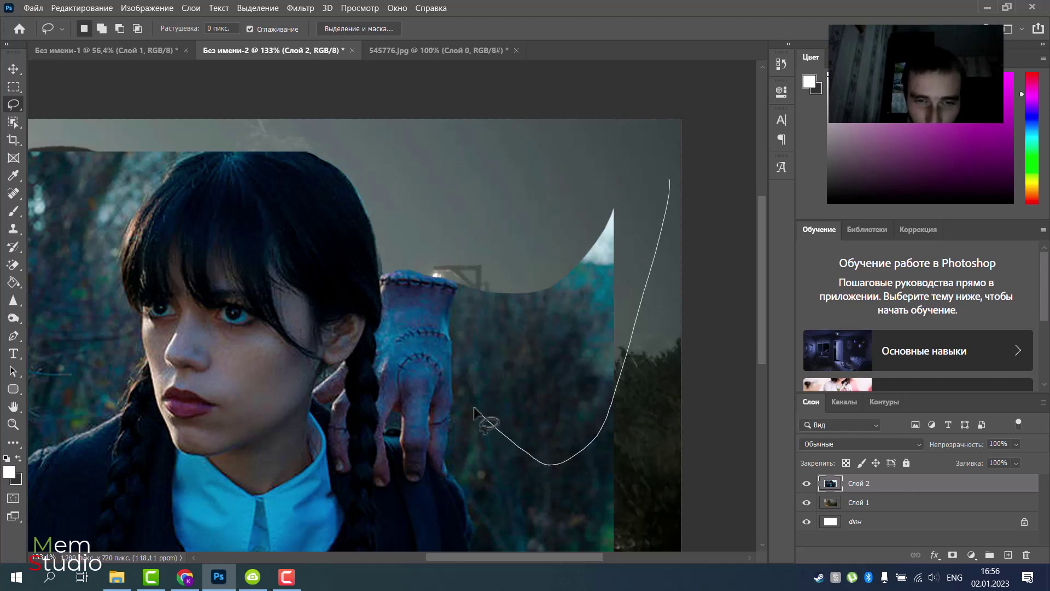
pyautogui.moveTo(453, 387); pyautogui.dragTo(452, 334)
pyautogui.moveTo(456, 295)
pyautogui.mouseDown()
pyautogui.moveTo(469, 263)
pyautogui.moveTo(664, 198)
pyautogui.mouseUp()
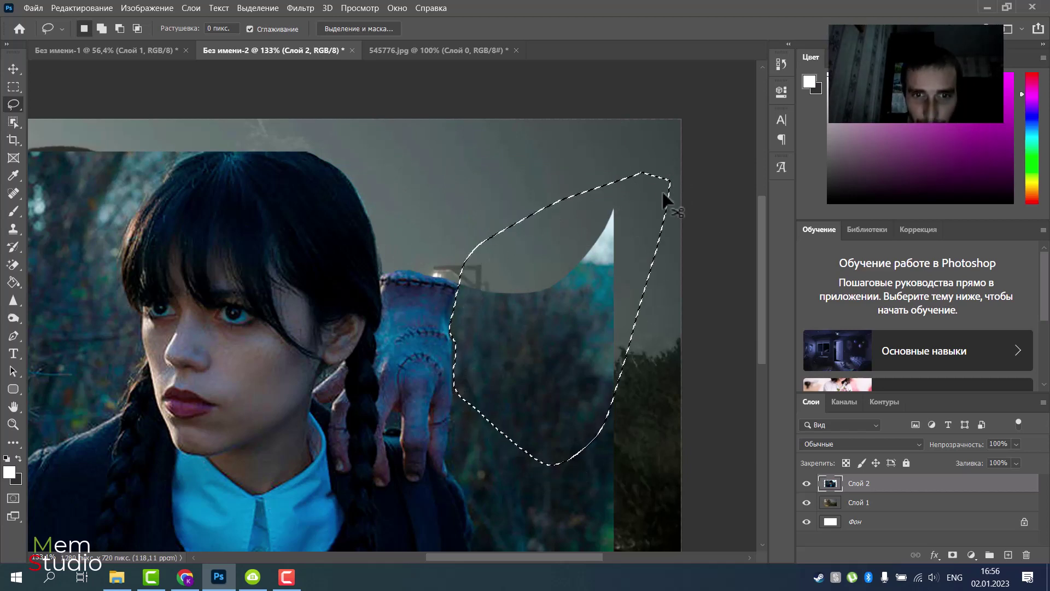
pyautogui.press('Delete')
pyautogui.hotkey('ctrl', 'd')
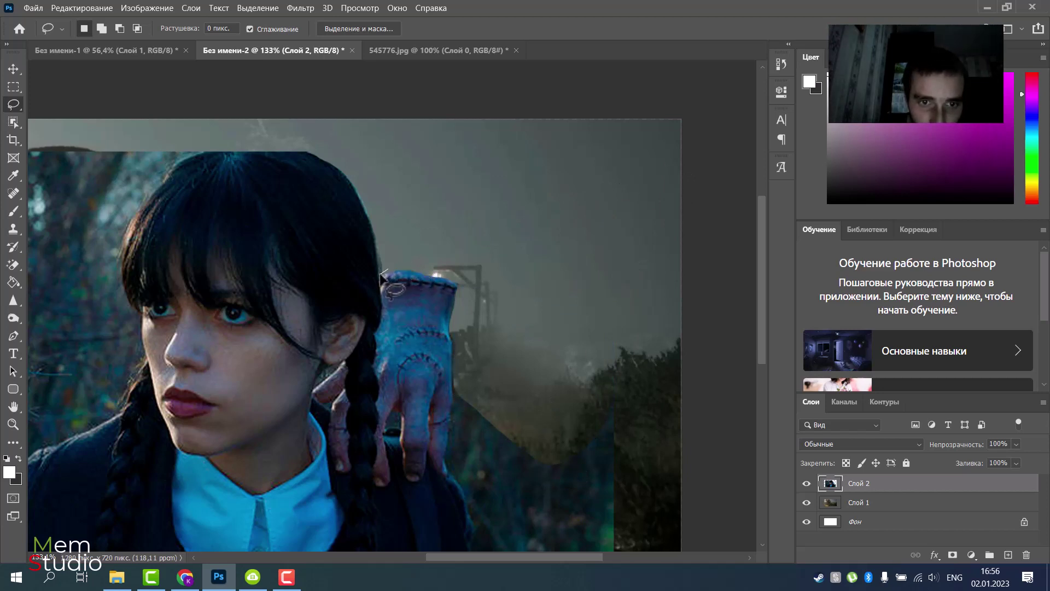
pyautogui.hotkey('ctrl', 'd')
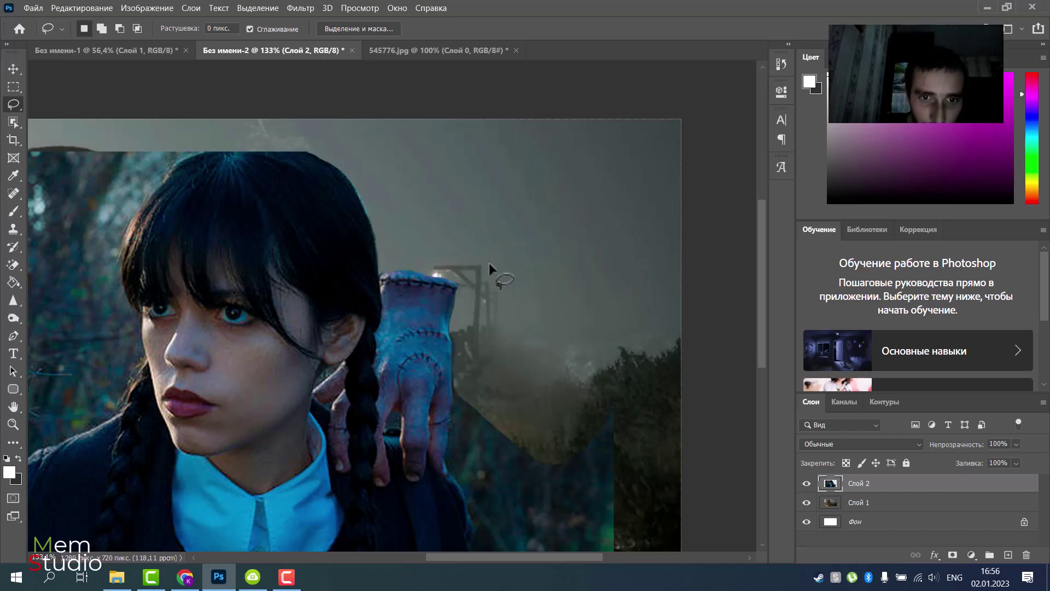
# Start a new lasso outline along the top and edge of the hand
pyautogui.scroll(-1, 489, 262)
pyautogui.moveTo(407, 254); pyautogui.dragTo(432, 242)
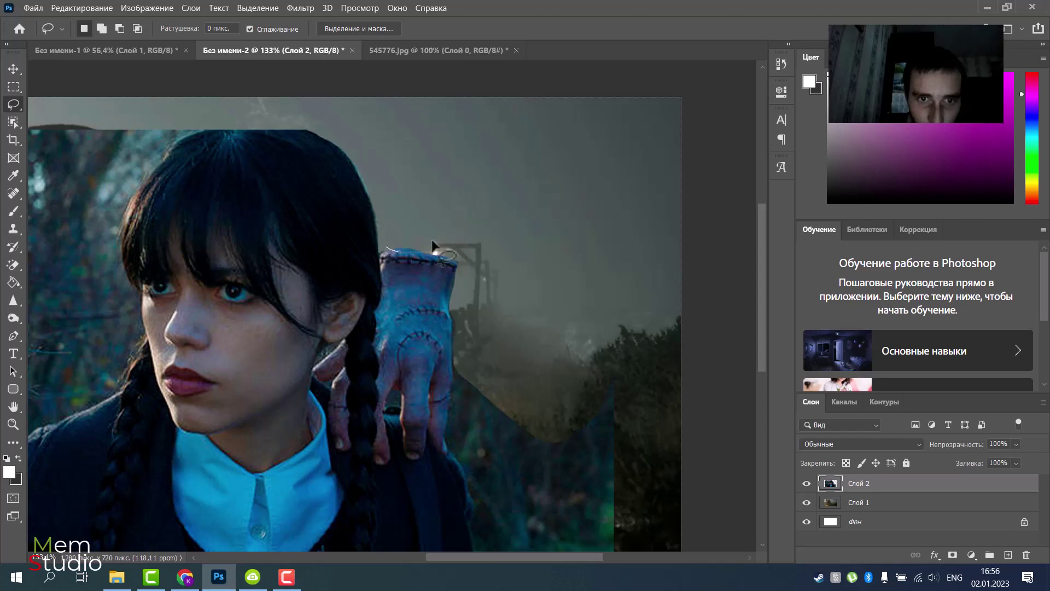
pyautogui.scroll(-2, 549, 279)
pyautogui.scroll(-3, 553, 280)
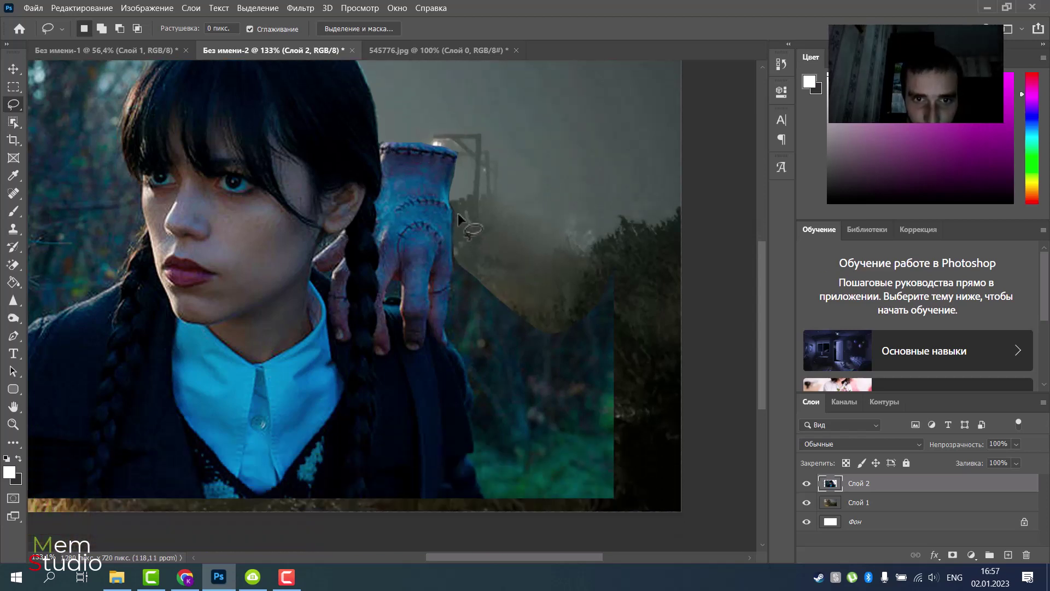
pyautogui.moveTo(449, 202)
pyautogui.mouseDown()
pyautogui.moveTo(449, 334)
pyautogui.moveTo(484, 407)
pyautogui.moveTo(681, 440)
pyautogui.moveTo(716, 271)
pyautogui.mouseUp()
# Delete the outlined area right of the hand plus a second small patch there
pyautogui.press('Delete')
pyautogui.hotkey('ctrl', 'd')
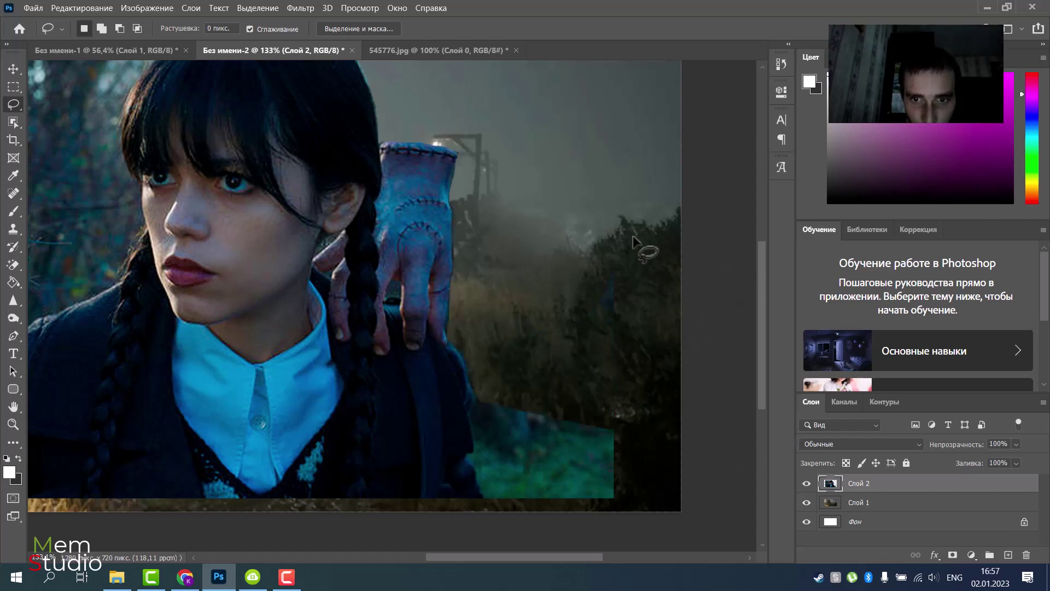
pyautogui.moveTo(638, 230); pyautogui.dragTo(602, 224)
pyautogui.press('Delete')
pyautogui.hotkey('ctrl', 'd')
pyautogui.scroll(-2, 525, 304)
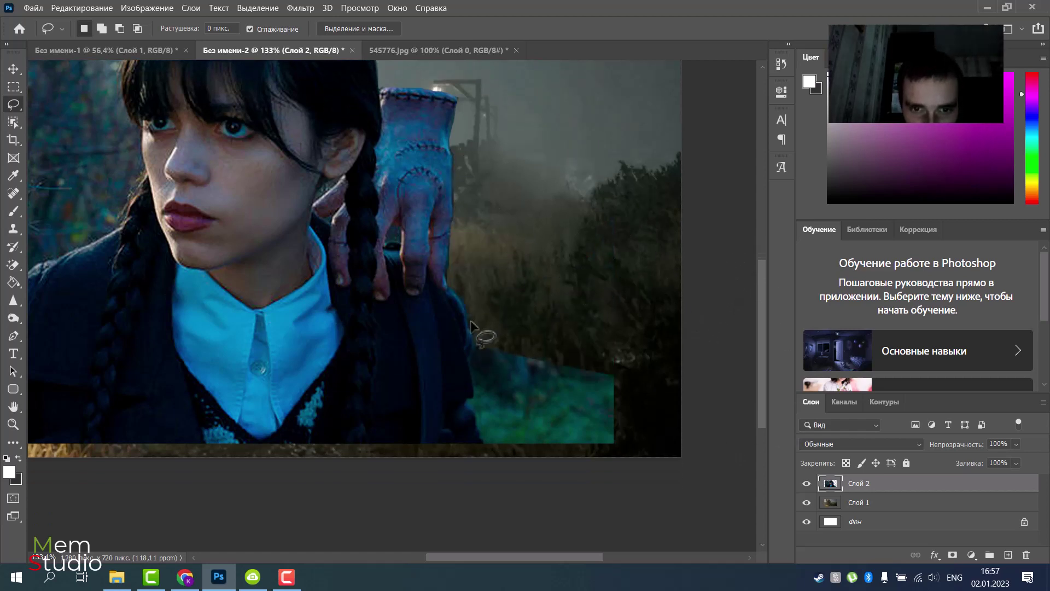
# Lasso and delete the teal patches below the hand
pyautogui.moveTo(469, 320)
pyautogui.mouseDown()
pyautogui.moveTo(469, 412)
pyautogui.moveTo(486, 443)
pyautogui.moveTo(555, 452)
pyautogui.moveTo(635, 435)
pyautogui.moveTo(495, 449)
pyautogui.moveTo(480, 448)
pyautogui.moveTo(474, 432)
pyautogui.mouseUp()
pyautogui.press('Delete')
pyautogui.hotkey('ctrl', 'd')
pyautogui.press('Delete')
pyautogui.hotkey('ctrl', 'd')
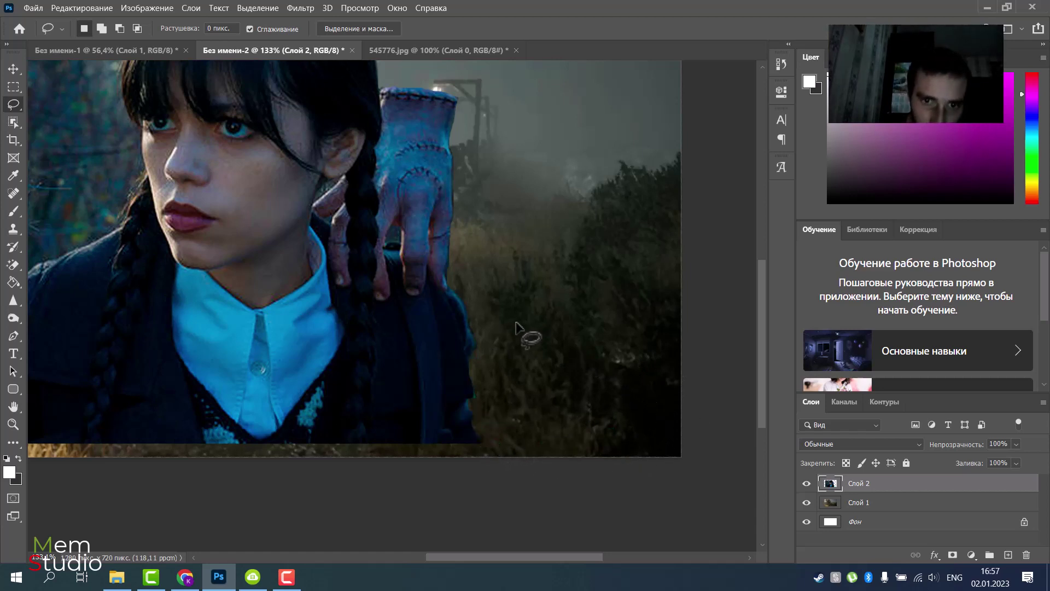
pyautogui.scroll(2, 470, 328)
pyautogui.scroll(1, 409, 304)
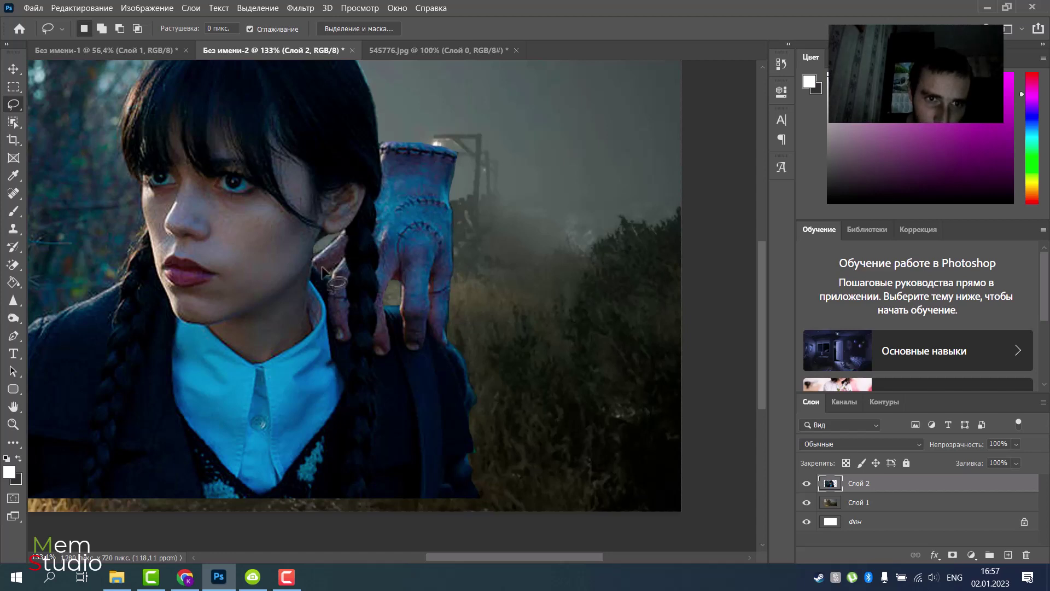
# Zoom in, erase the background scrap between the ear and braid, and zoom back out
pyautogui.scroll(2, 322, 260)
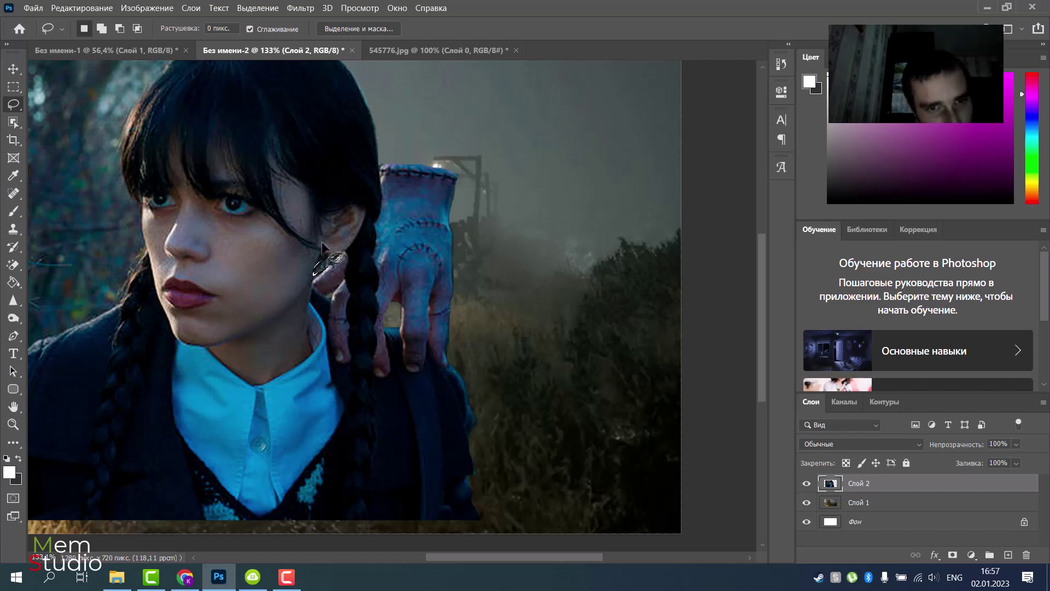
pyautogui.scroll(3, 322, 257)
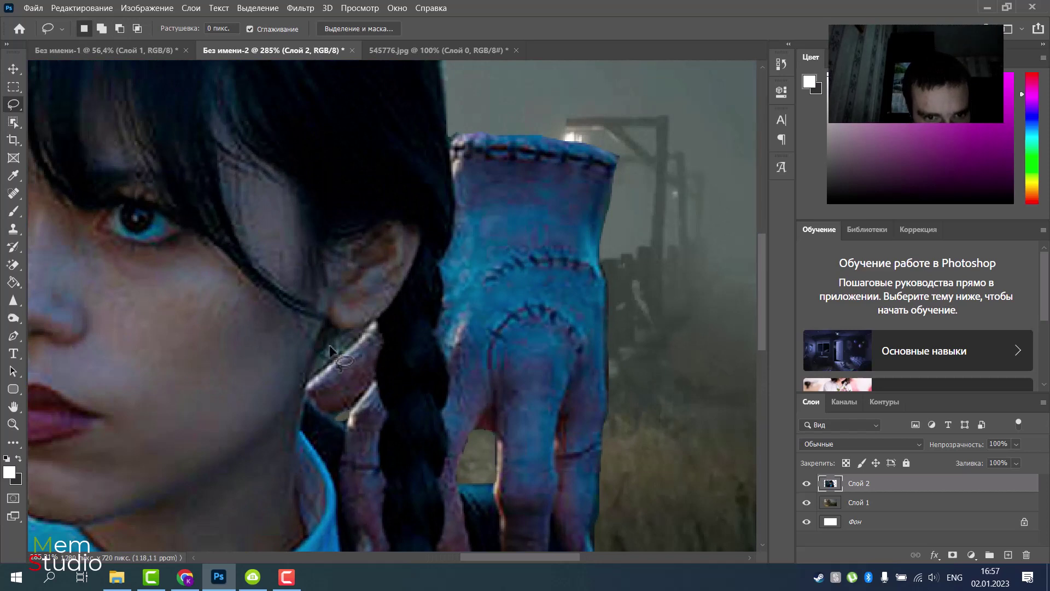
pyautogui.moveTo(337, 332); pyautogui.dragTo(333, 359)
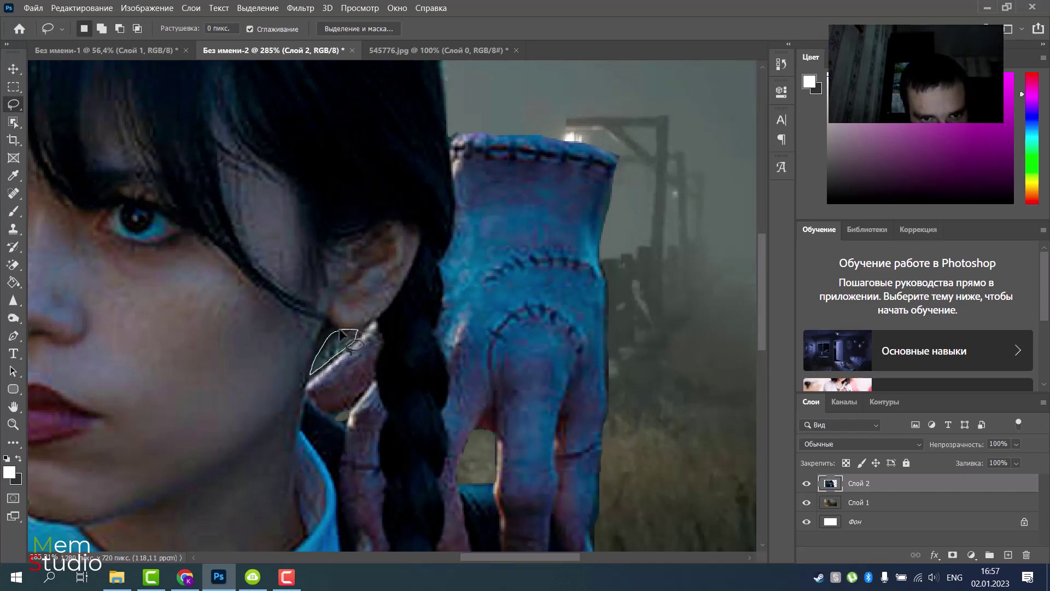
pyautogui.moveTo(355, 344); pyautogui.dragTo(350, 350)
pyautogui.press('Delete')
pyautogui.scroll(-2, 364, 330)
pyautogui.scroll(-2, 363, 329)
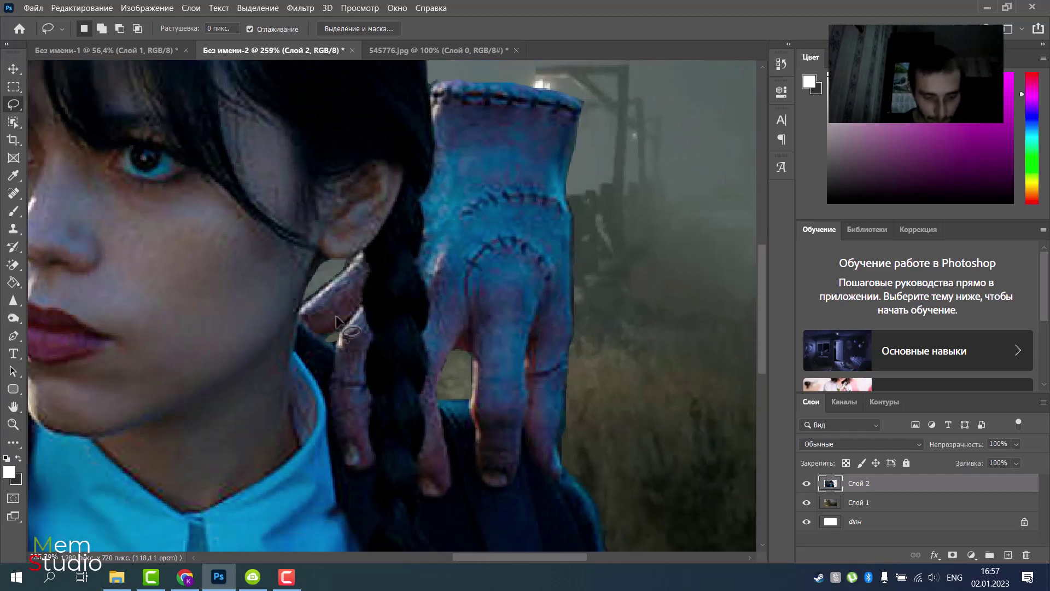
pyautogui.scroll(-2, 307, 315)
pyautogui.scroll(-2, 257, 301)
pyautogui.scroll(2, 257, 301)
pyautogui.scroll(2, 402, 196)
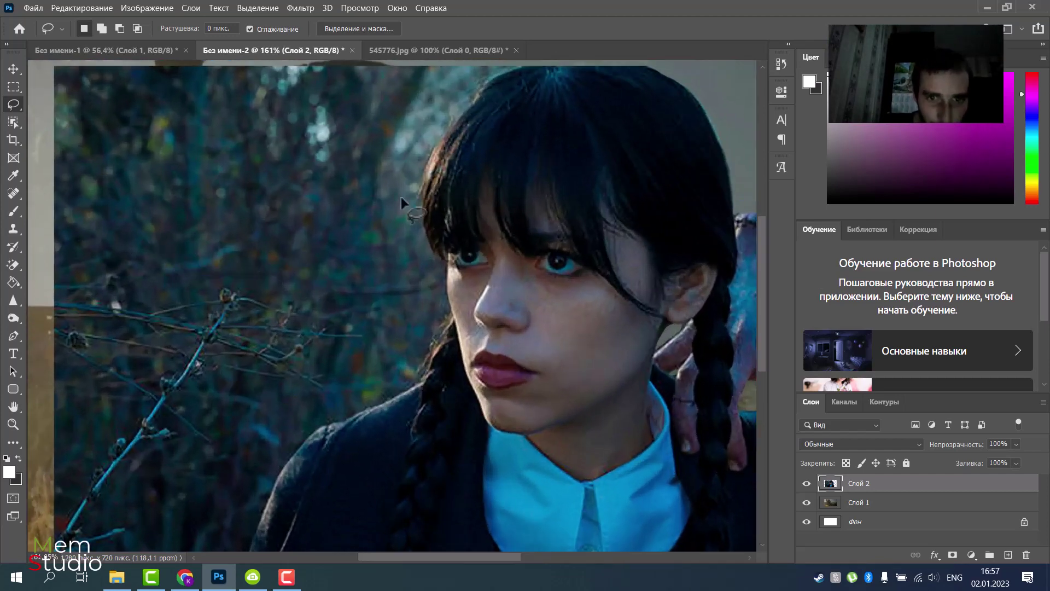
pyautogui.scroll(2, 449, 137)
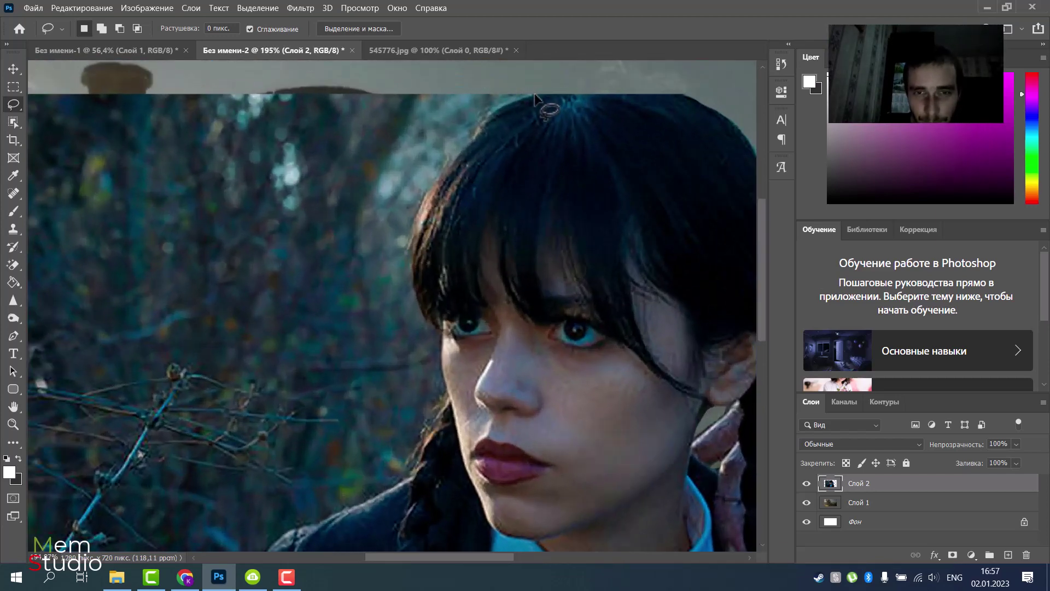
# Make a first lasso pass along the top and left outline of the hair
pyautogui.moveTo(514, 100); pyautogui.dragTo(446, 159)
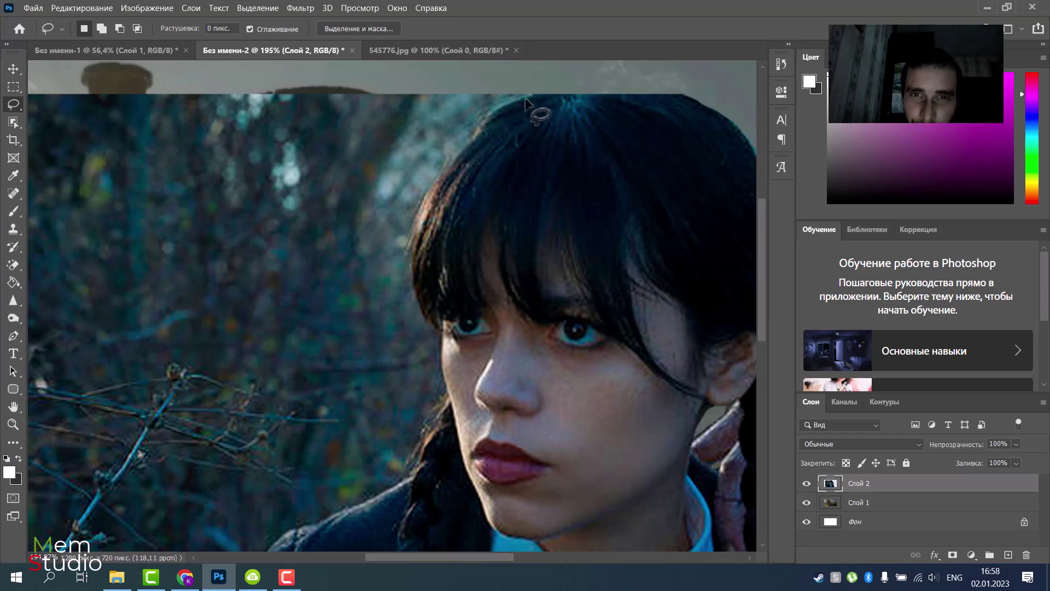
pyautogui.moveTo(533, 94); pyautogui.dragTo(523, 96)
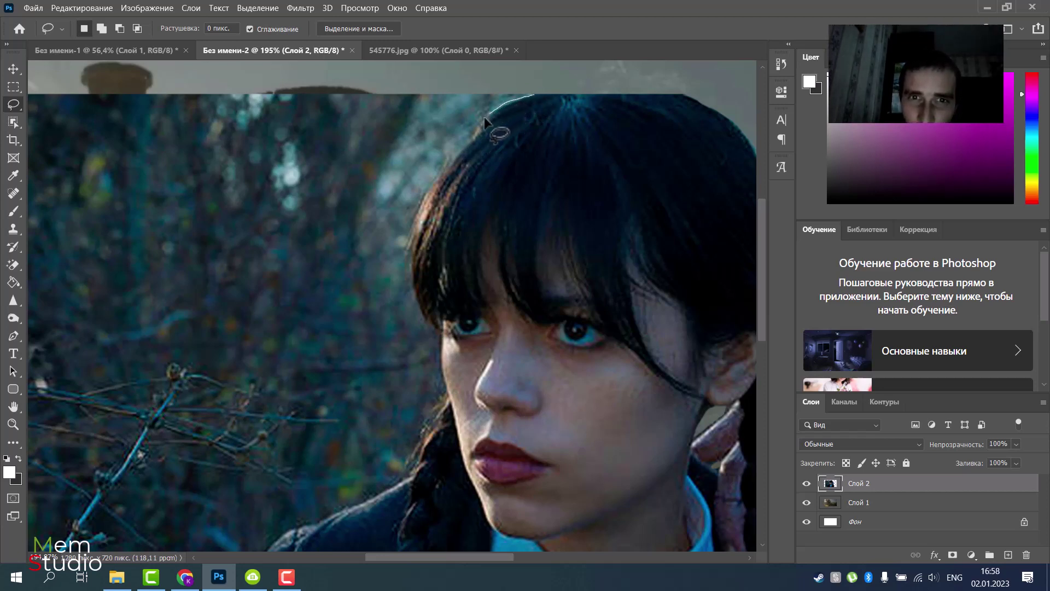
pyautogui.moveTo(468, 134); pyautogui.dragTo(422, 202)
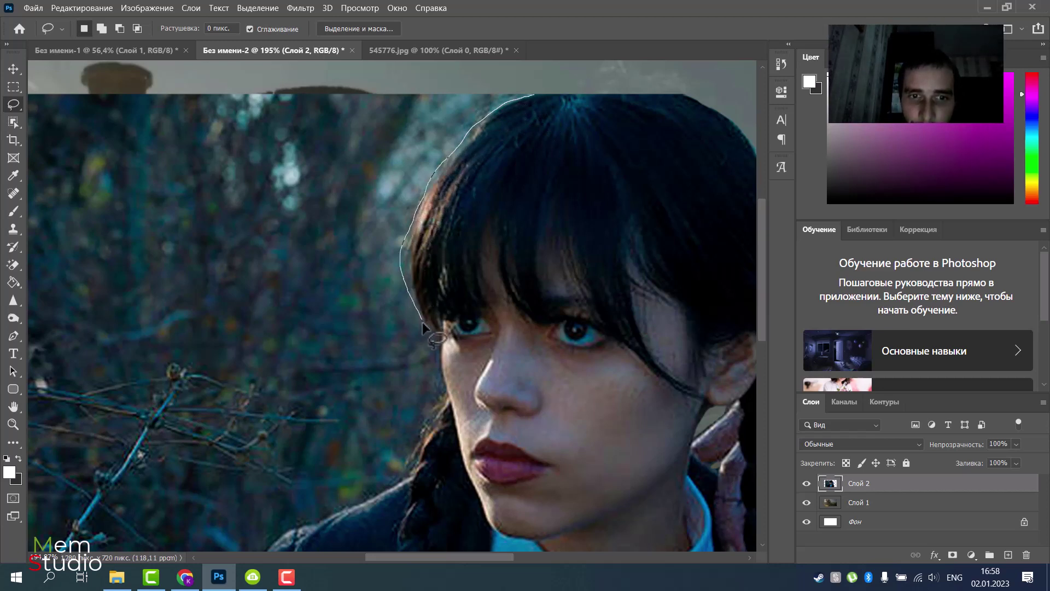
pyautogui.moveTo(436, 338)
pyautogui.mouseDown()
pyautogui.moveTo(440, 372)
pyautogui.moveTo(263, 370)
pyautogui.moveTo(44, 306)
pyautogui.mouseUp()
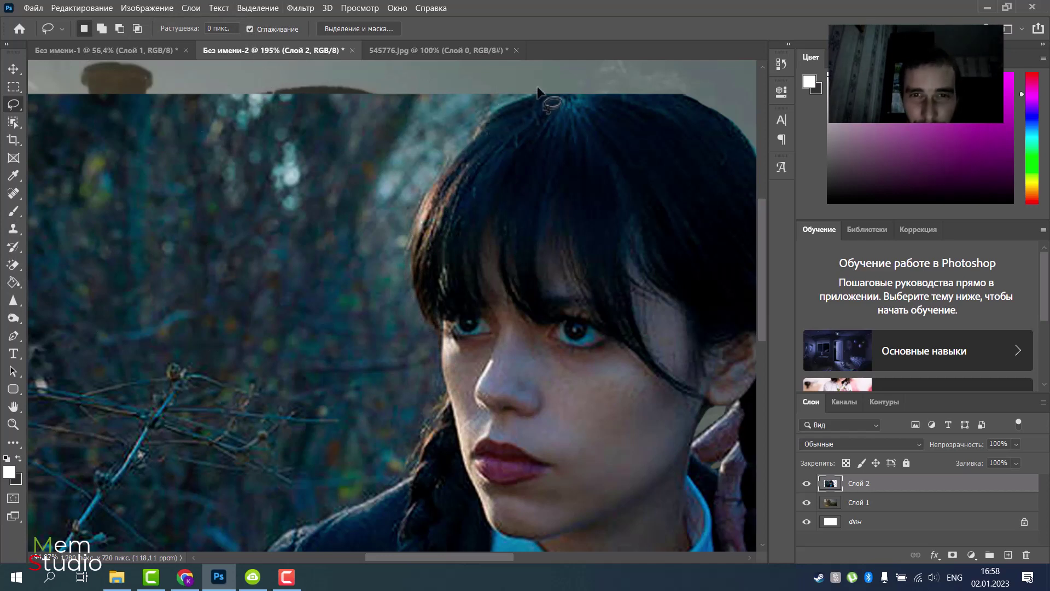
# Re-outline the forest left of the head and delete it, revealing the locomotive
pyautogui.moveTo(536, 90); pyautogui.dragTo(471, 131)
pyautogui.moveTo(441, 170); pyautogui.dragTo(403, 267)
pyautogui.moveTo(430, 341); pyautogui.dragTo(437, 366)
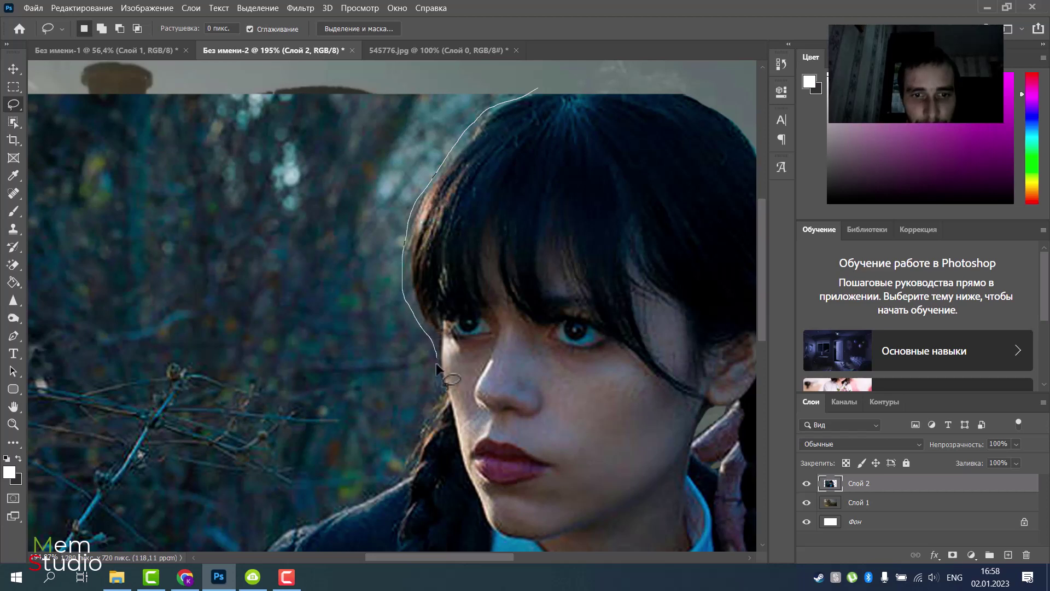
pyautogui.moveTo(260, 407); pyautogui.dragTo(366, 73)
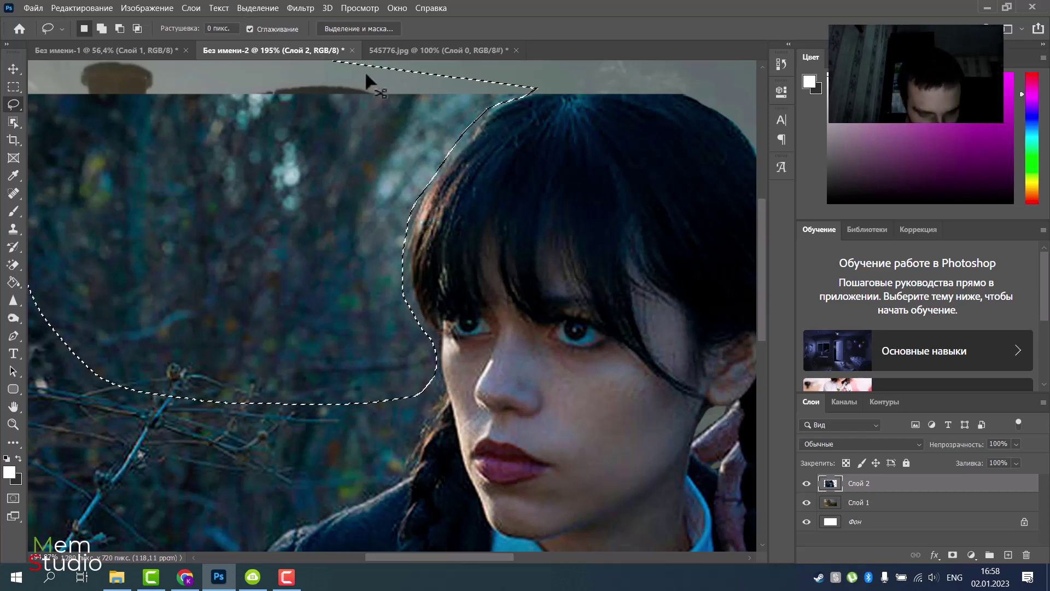
pyautogui.press('Delete')
pyautogui.scroll(2, 541, 197)
pyautogui.scroll(-2, 536, 196)
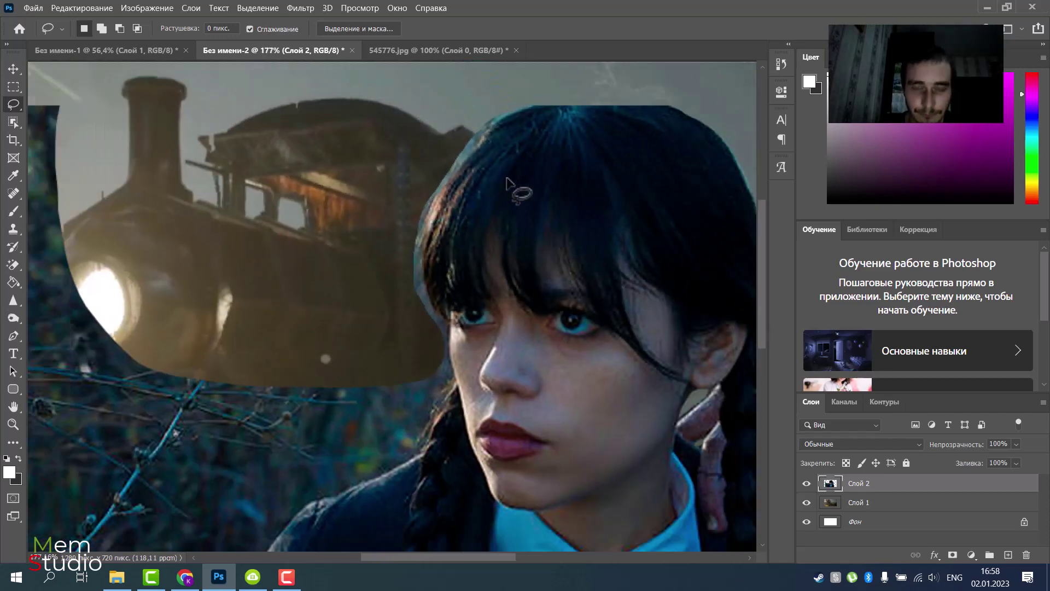
pyautogui.scroll(4, 512, 152)
pyautogui.scroll(-1, 512, 152)
pyautogui.scroll(-1, 511, 169)
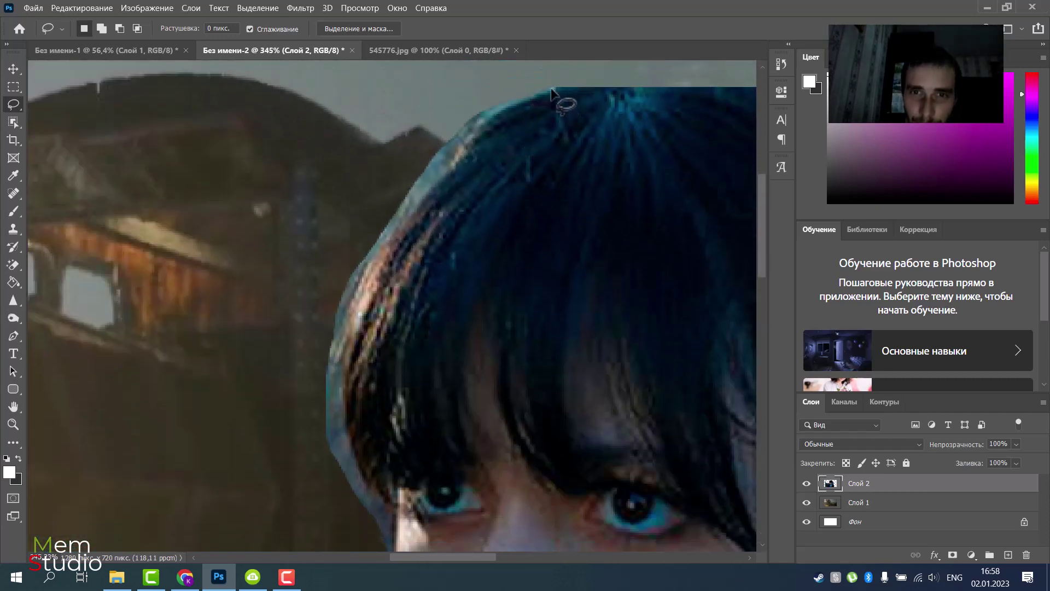
# Lasso and delete the bluish fringe beside the top of the hair
pyautogui.moveTo(535, 96); pyautogui.dragTo(441, 155)
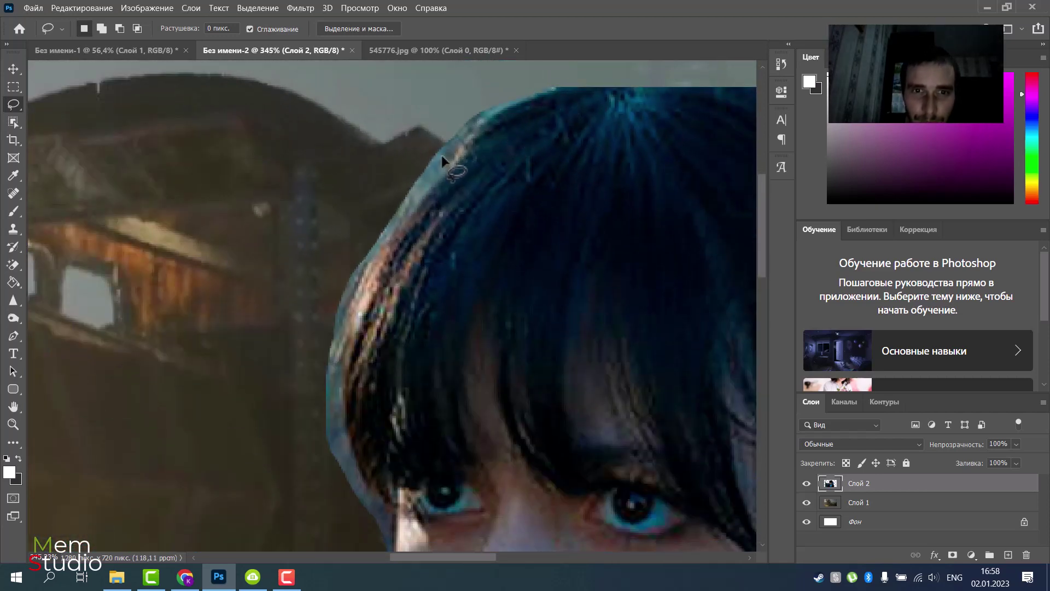
pyautogui.moveTo(540, 97); pyautogui.dragTo(409, 209)
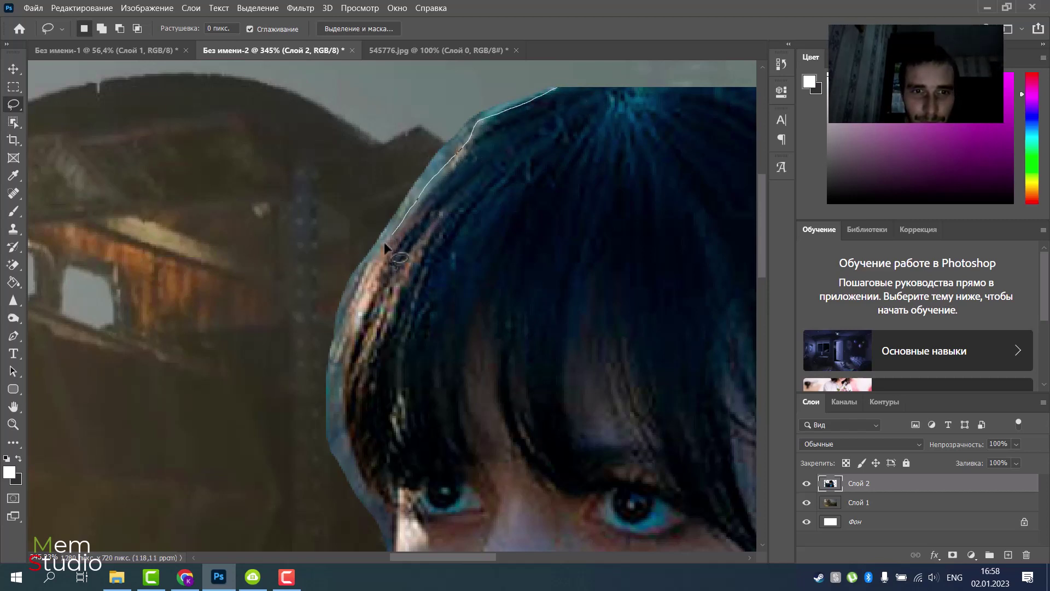
pyautogui.moveTo(408, 208); pyautogui.dragTo(246, 188)
pyautogui.press('Delete')
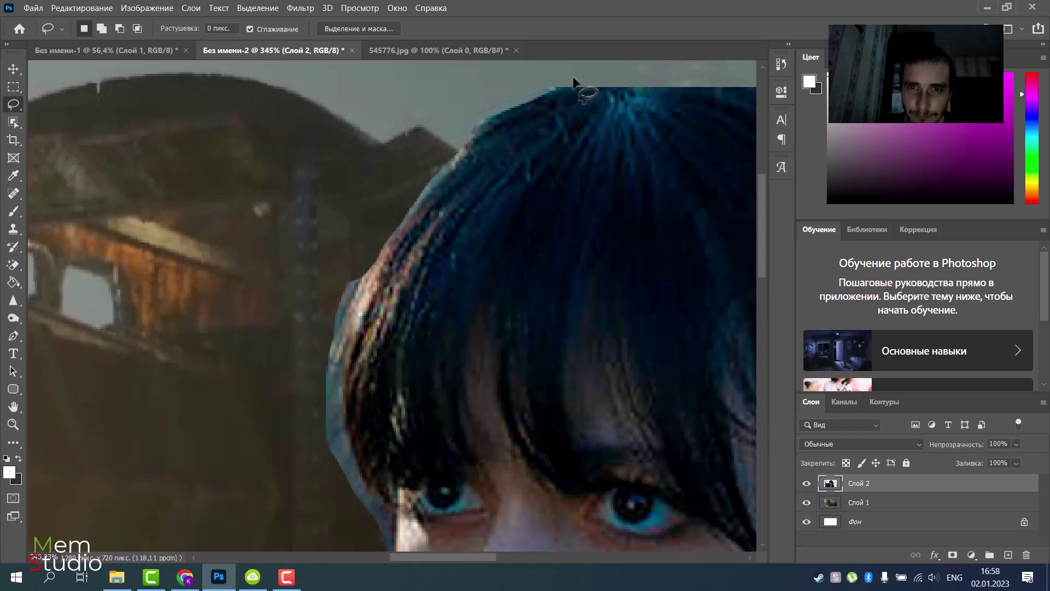
# Outline the bluish band down the hair's left edge and delete it
pyautogui.moveTo(547, 93); pyautogui.dragTo(416, 98)
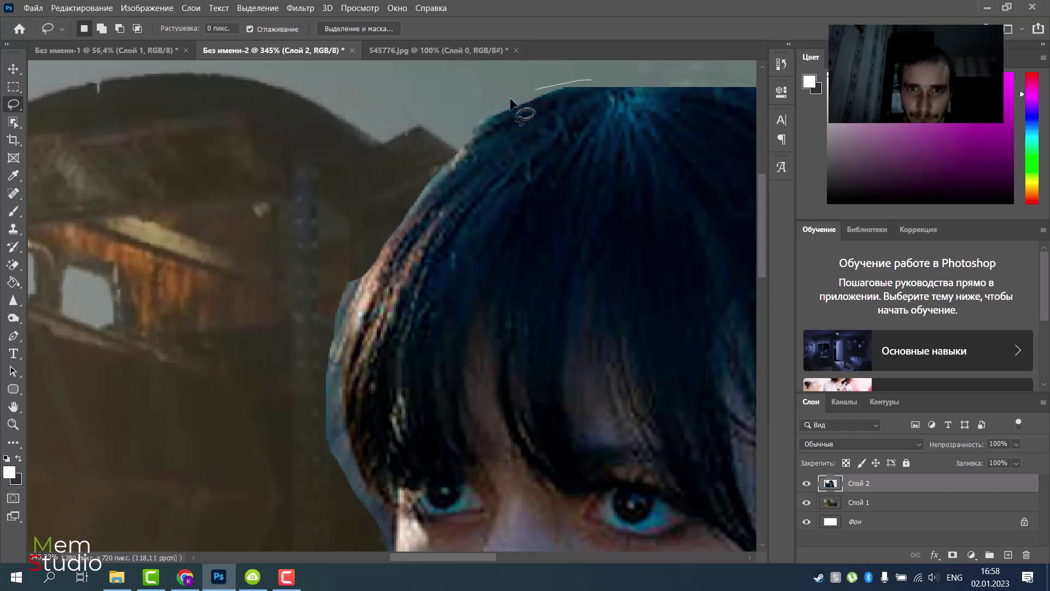
pyautogui.moveTo(476, 117); pyautogui.dragTo(604, 87)
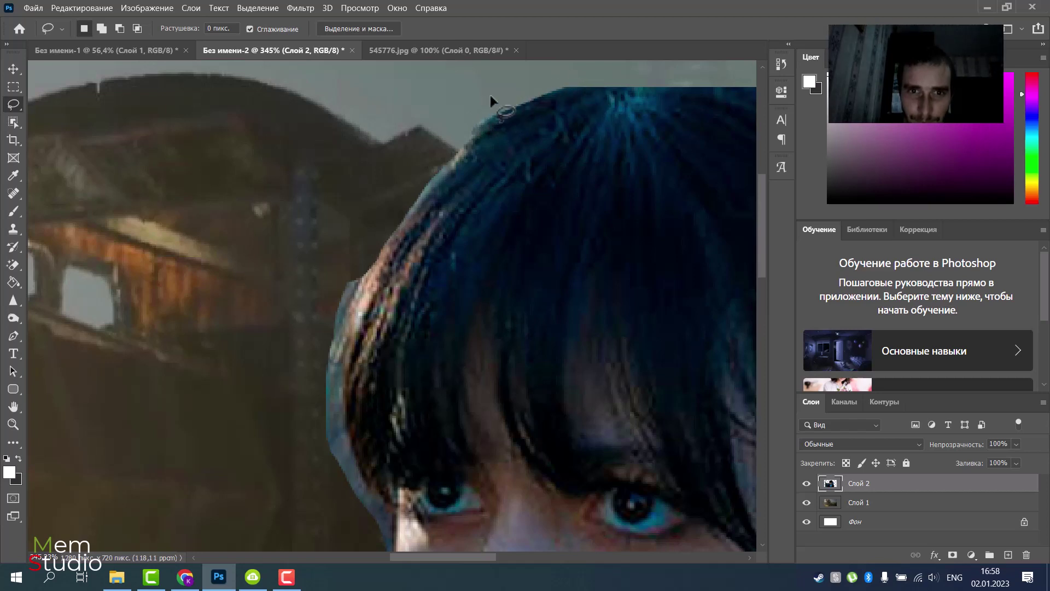
pyautogui.moveTo(496, 107)
pyautogui.mouseDown()
pyautogui.moveTo(460, 156)
pyautogui.moveTo(480, 159)
pyautogui.mouseUp()
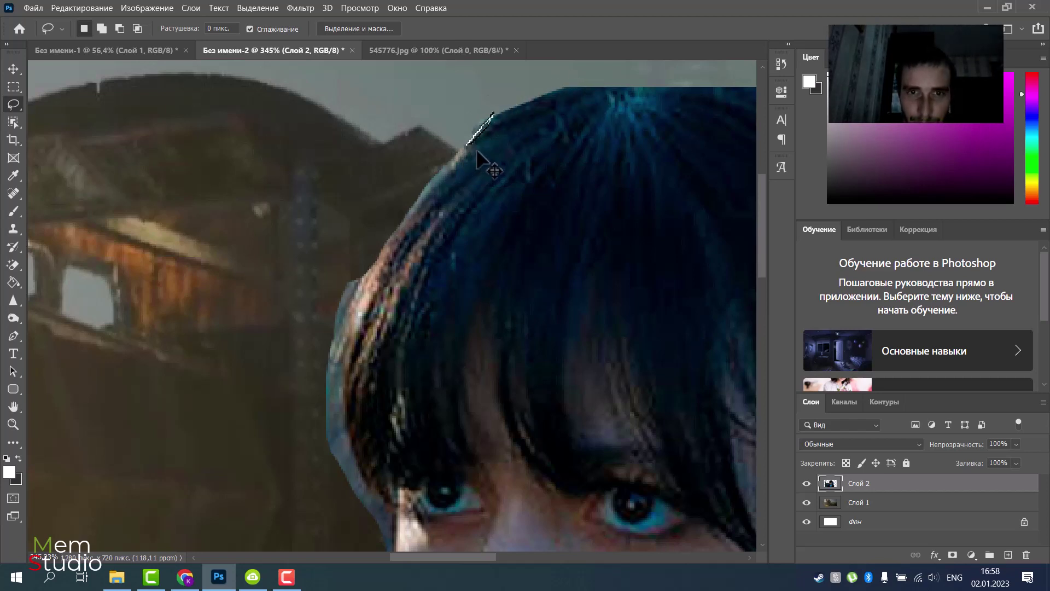
pyautogui.moveTo(509, 100); pyautogui.dragTo(353, 221)
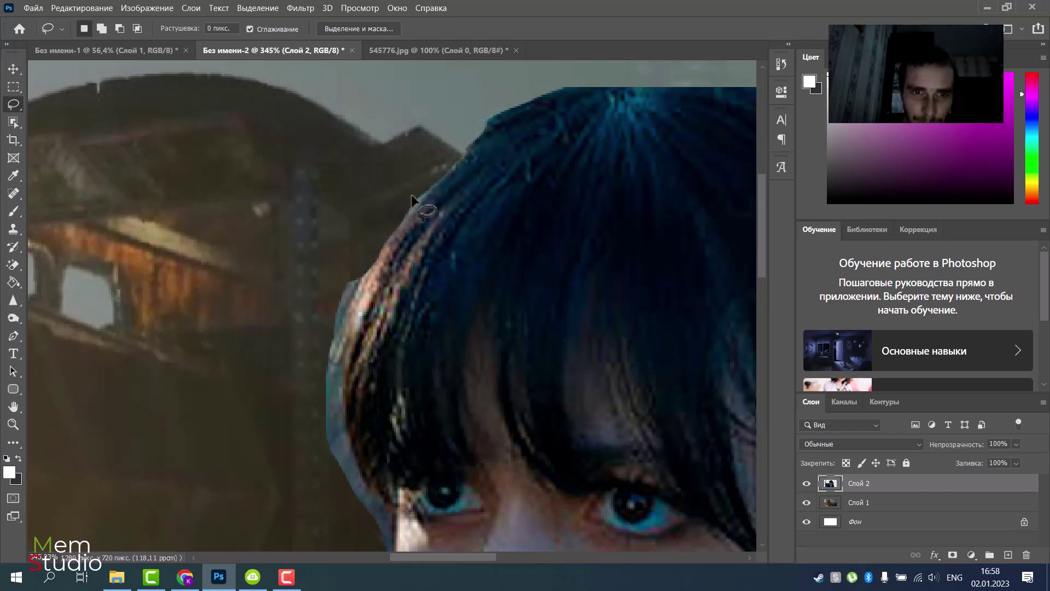
pyautogui.moveTo(404, 234)
pyautogui.mouseDown()
pyautogui.moveTo(343, 334)
pyautogui.moveTo(337, 376)
pyautogui.mouseUp()
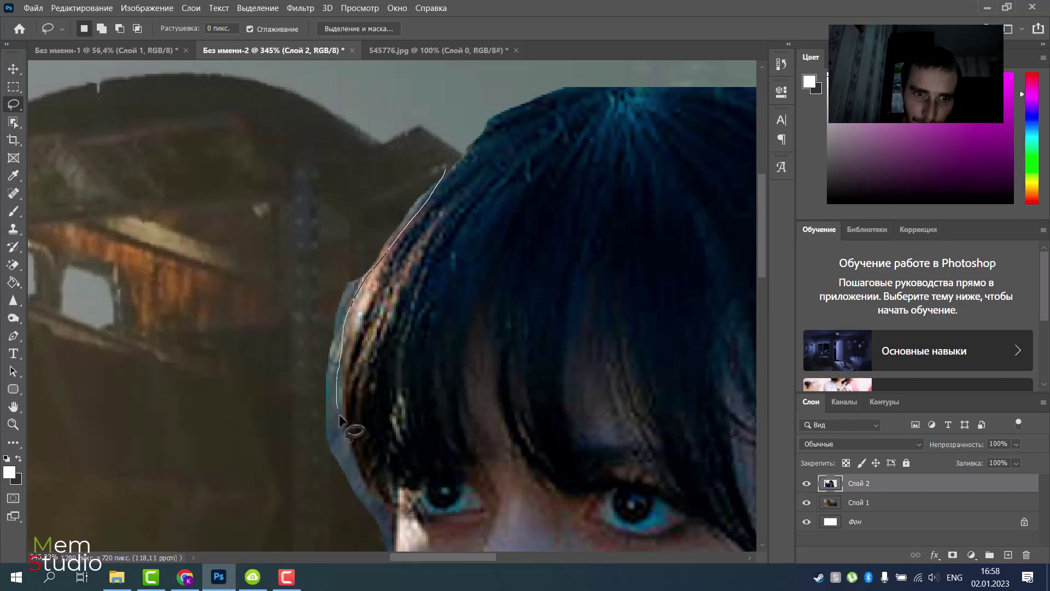
pyautogui.moveTo(356, 479)
pyautogui.mouseDown()
pyautogui.moveTo(122, 440)
pyautogui.moveTo(275, 300)
pyautogui.mouseUp()
pyautogui.press('Delete')
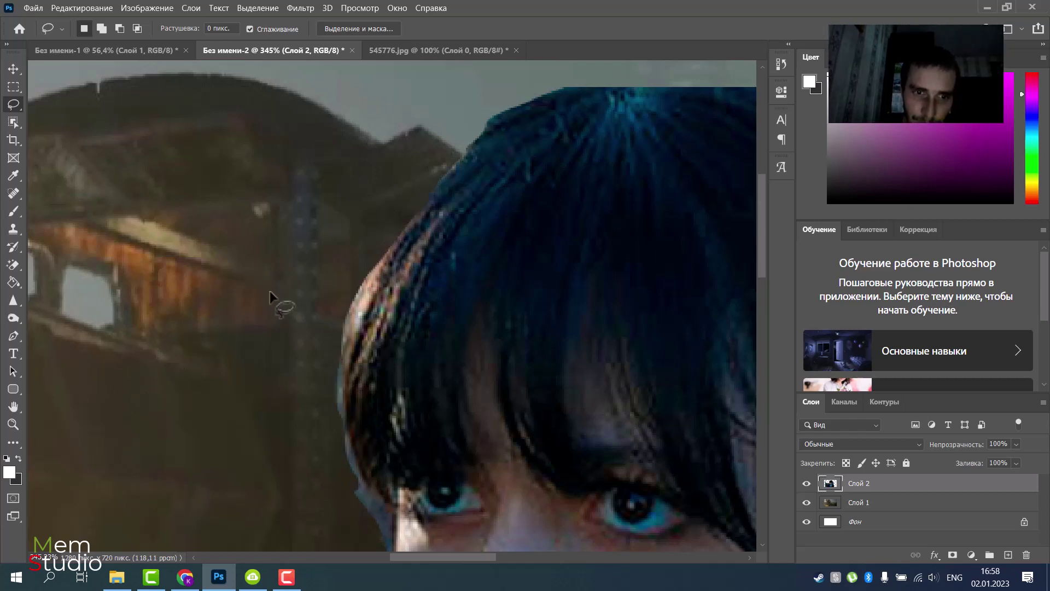
pyautogui.hotkey('ctrl', 'd')
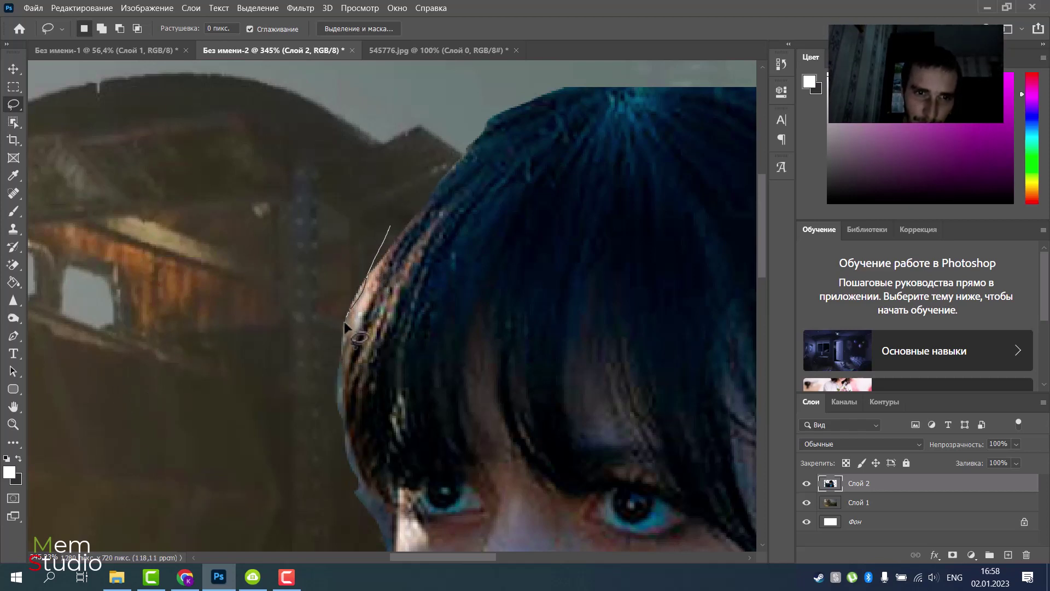
# Delete a remaining sliver at the hair edge and begin outlining another
pyautogui.moveTo(345, 327)
pyautogui.mouseDown()
pyautogui.moveTo(337, 402)
pyautogui.moveTo(323, 421)
pyautogui.mouseUp()
pyautogui.press('Delete')
pyautogui.hotkey('ctrl', 'd')
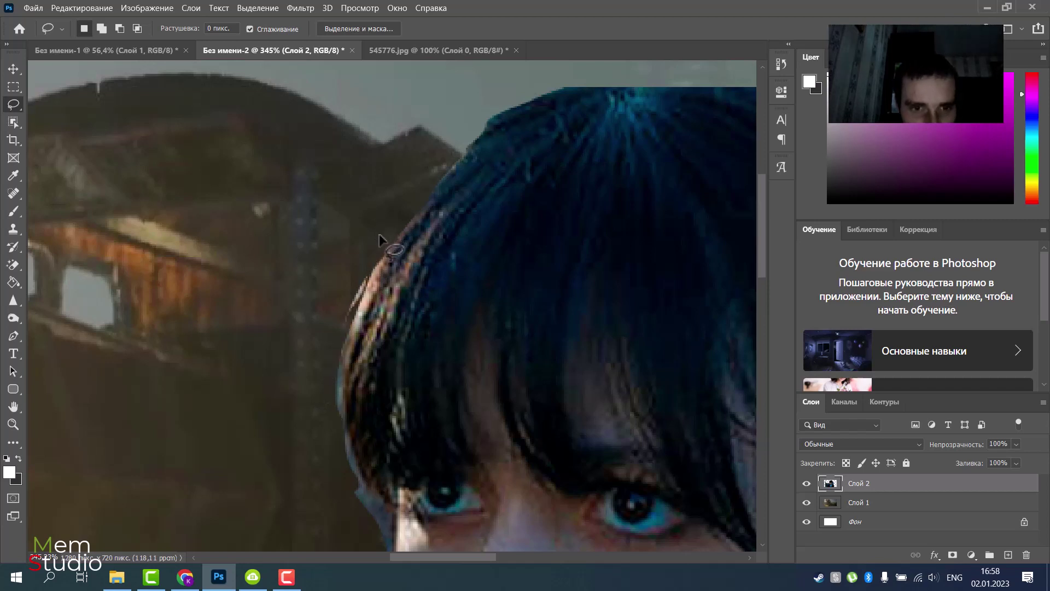
pyautogui.moveTo(379, 240)
pyautogui.mouseDown()
pyautogui.moveTo(364, 293)
pyautogui.moveTo(336, 325)
pyautogui.mouseUp()
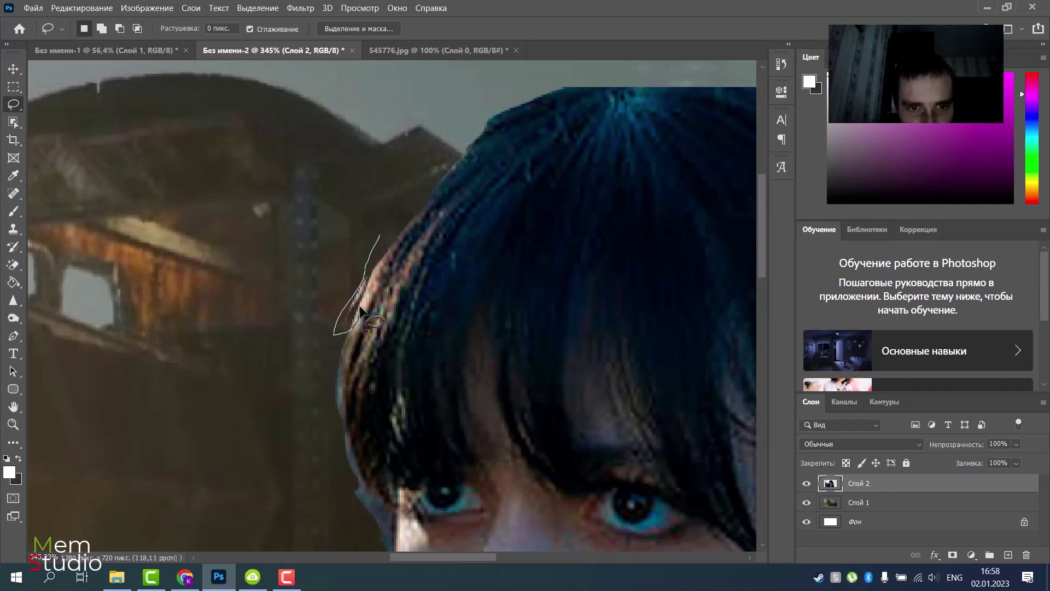
pyautogui.moveTo(359, 308); pyautogui.dragTo(361, 315)
pyautogui.moveTo(375, 260); pyautogui.dragTo(363, 295)
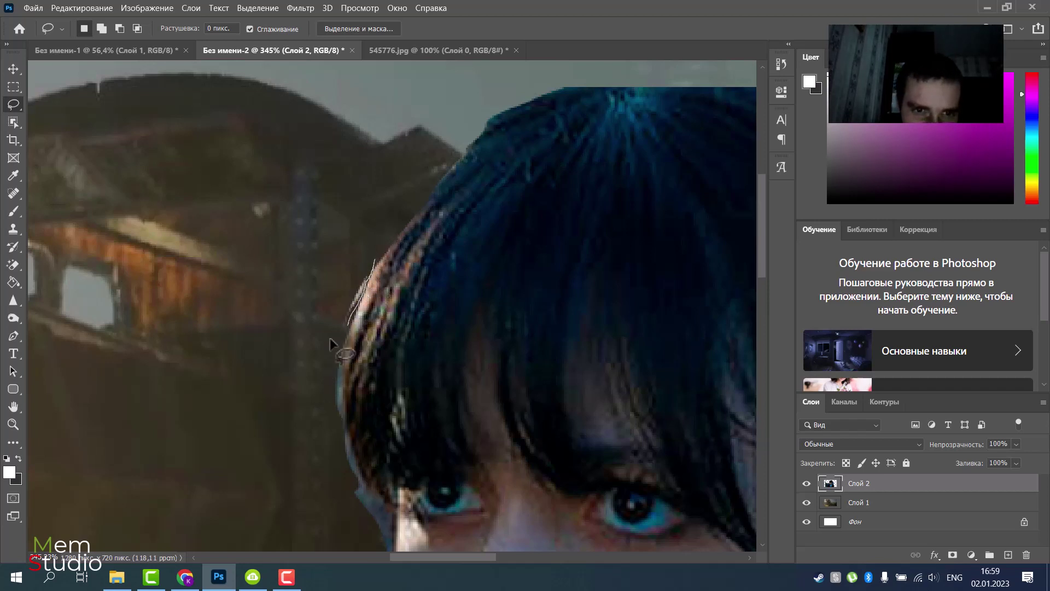
pyautogui.scroll(-5, 318, 284)
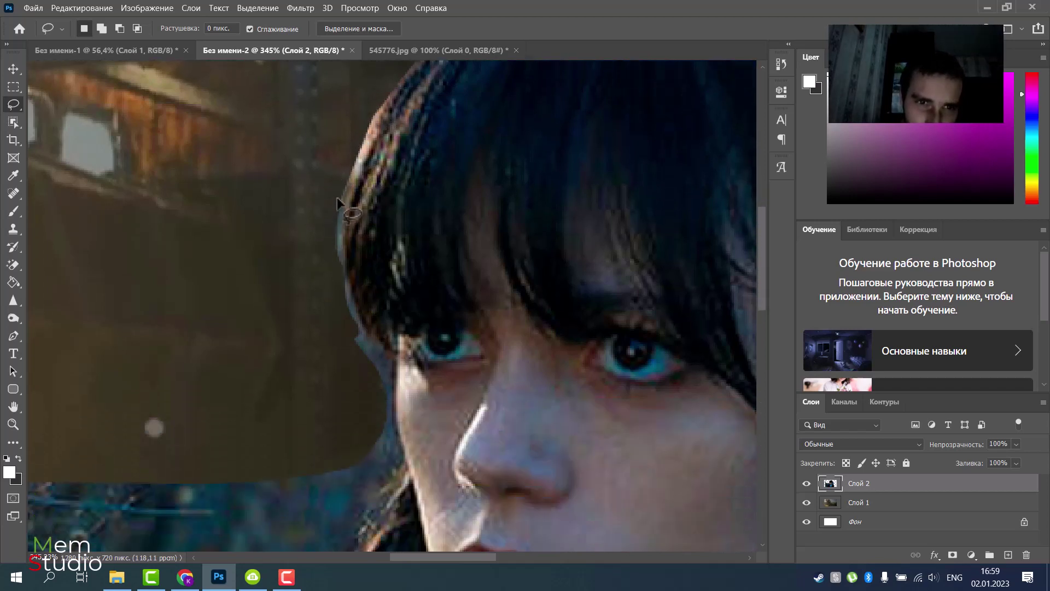
# Lasso and delete the background along the hair's left edge
pyautogui.moveTo(337, 230)
pyautogui.mouseDown()
pyautogui.moveTo(339, 298)
pyautogui.moveTo(370, 390)
pyautogui.moveTo(389, 359)
pyautogui.moveTo(350, 284)
pyautogui.moveTo(338, 197)
pyautogui.mouseUp()
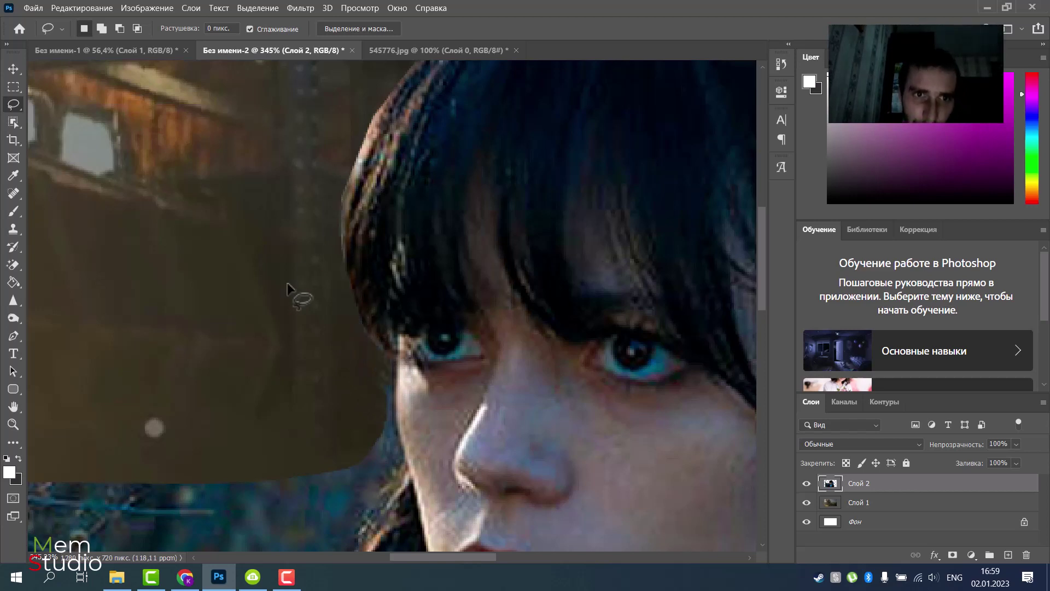
pyautogui.scroll(-1, 315, 298)
pyautogui.scroll(-1, 315, 298)
pyautogui.scroll(-2, 363, 298)
pyautogui.moveTo(395, 228); pyautogui.dragTo(391, 277)
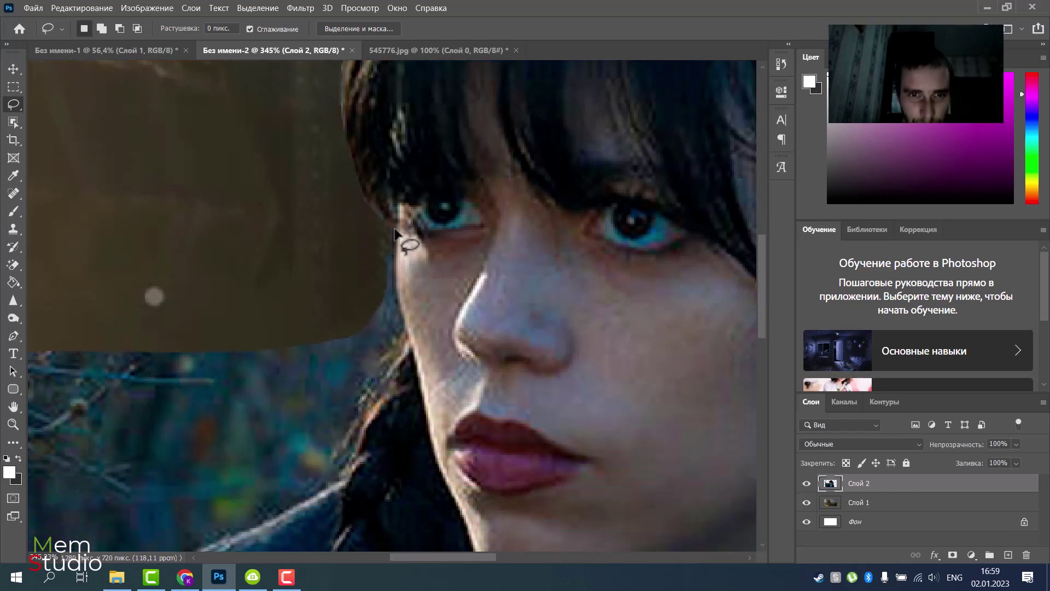
pyautogui.moveTo(401, 323)
pyautogui.mouseDown()
pyautogui.moveTo(408, 361)
pyautogui.moveTo(396, 385)
pyautogui.moveTo(338, 458)
pyautogui.moveTo(206, 492)
pyautogui.moveTo(52, 300)
pyautogui.mouseUp()
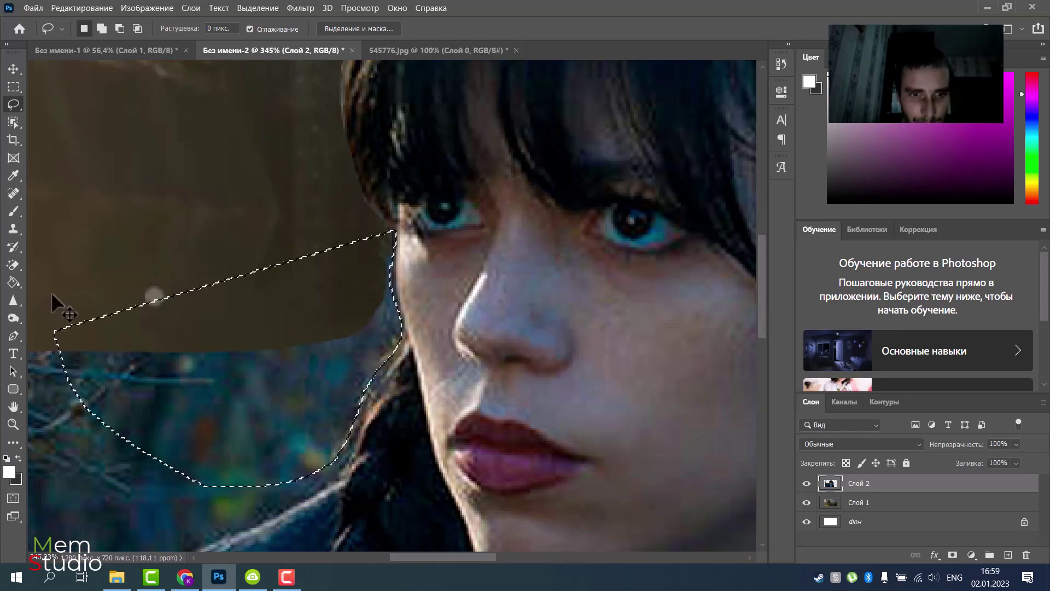
pyautogui.press('Delete')
pyautogui.hotkey('ctrl', 'd')
pyautogui.scroll(-4, 246, 304)
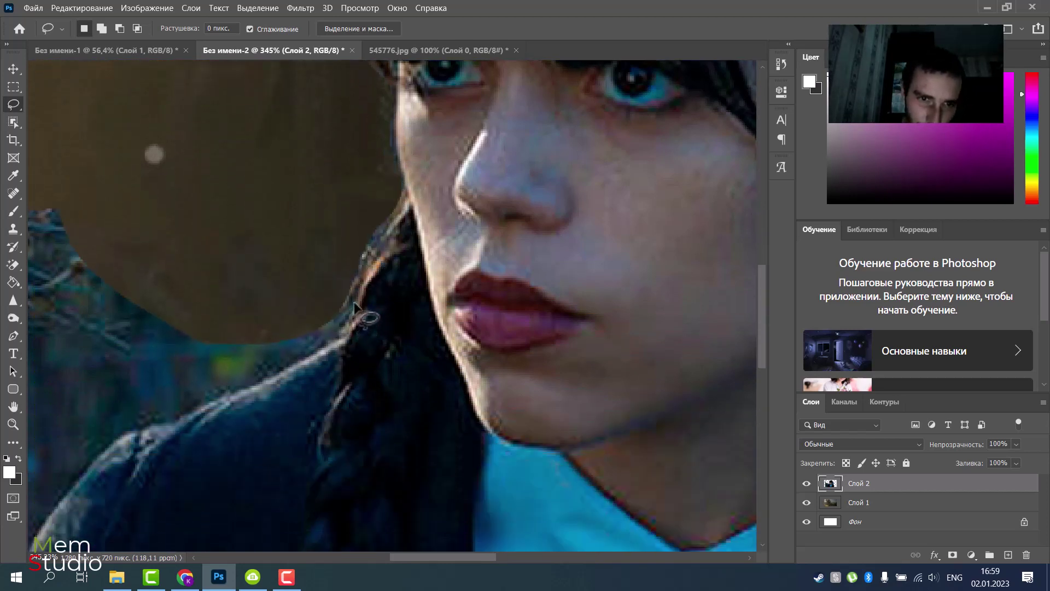
# Erase the background beside the braid, then along the hair and jacket edge
pyautogui.moveTo(355, 304)
pyautogui.mouseDown()
pyautogui.moveTo(298, 360)
pyautogui.moveTo(224, 396)
pyautogui.moveTo(93, 427)
pyautogui.mouseUp()
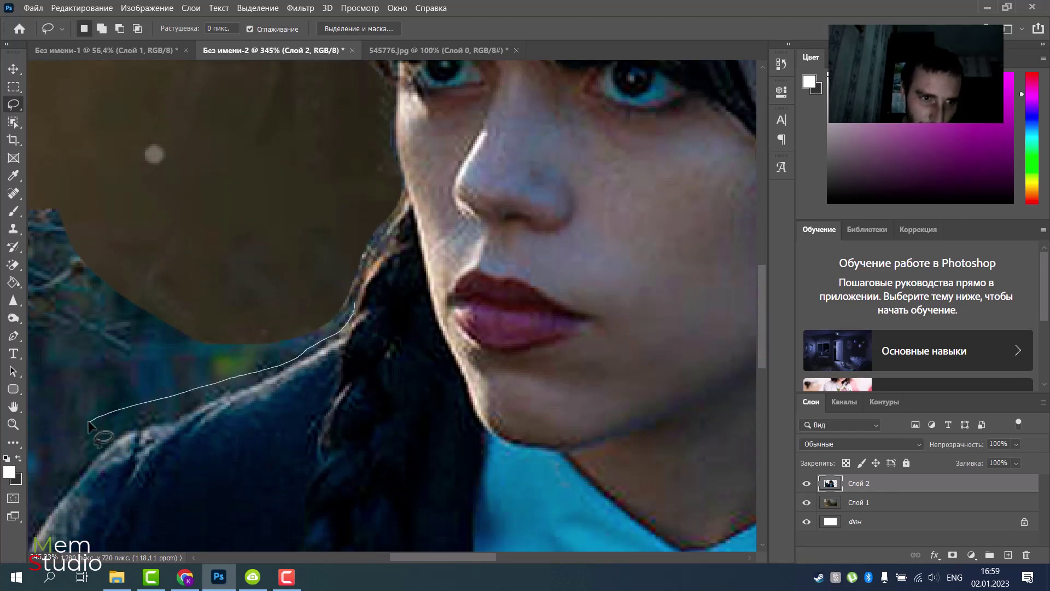
pyautogui.press('Delete')
pyautogui.hotkey('ctrl', 'd')
pyautogui.scroll(-2, 359, 265)
pyautogui.moveTo(342, 282)
pyautogui.mouseDown()
pyautogui.moveTo(298, 336)
pyautogui.moveTo(198, 361)
pyautogui.moveTo(131, 394)
pyautogui.moveTo(98, 206)
pyautogui.mouseUp()
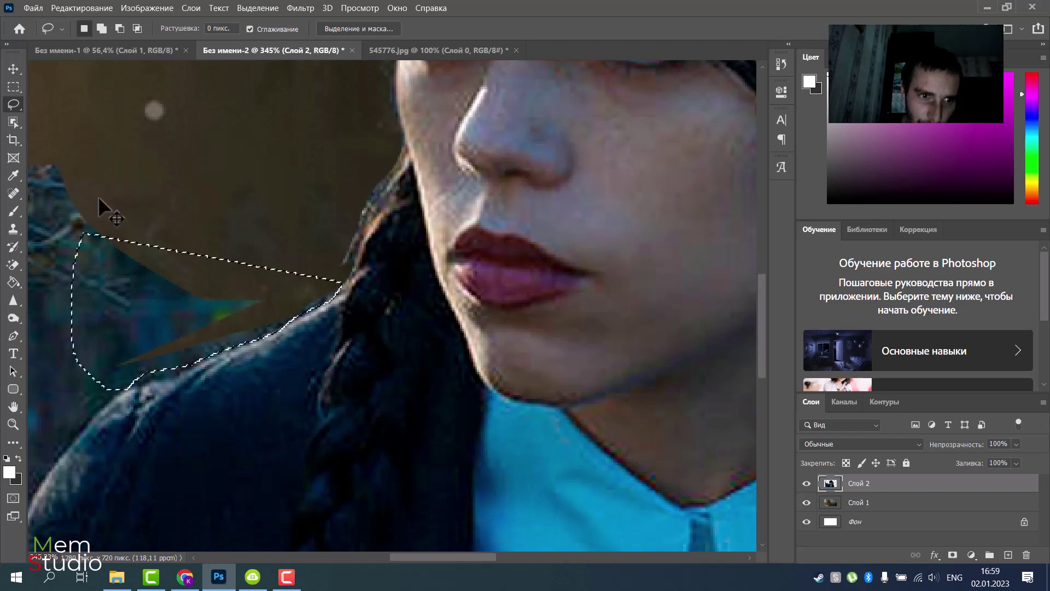
pyautogui.press('Delete')
pyautogui.hotkey('ctrl', 'd')
# Erase the strip along the jacket shoulder and start tracing near the bottom
pyautogui.scroll(-2, 223, 260)
pyautogui.scroll(-1, 223, 260)
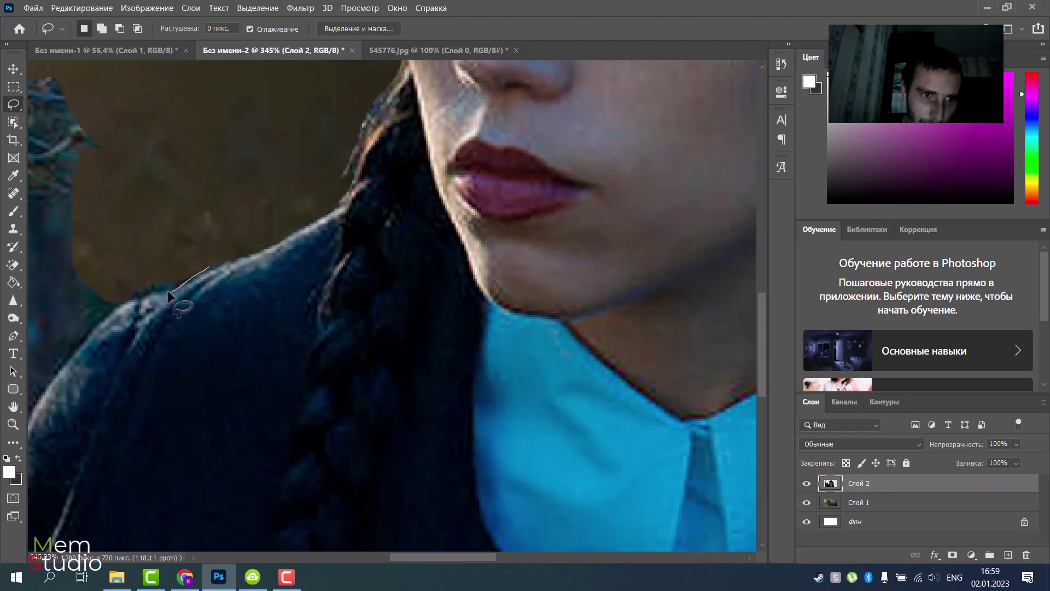
pyautogui.moveTo(117, 305); pyautogui.dragTo(113, 218)
pyautogui.press('Delete')
pyautogui.hotkey('ctrl', 'd')
pyautogui.scroll(-2, 125, 225)
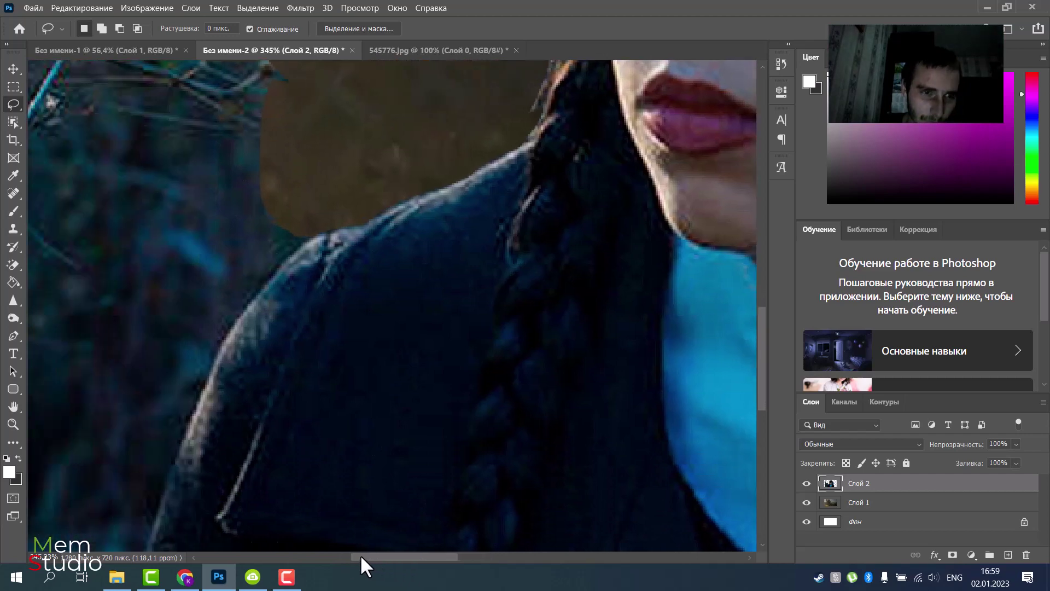
pyautogui.moveTo(401, 556); pyautogui.dragTo(327, 556)
# Lasso and delete the three branch areas above the shoulder, deselecting after each
pyautogui.scroll(2, 523, 276)
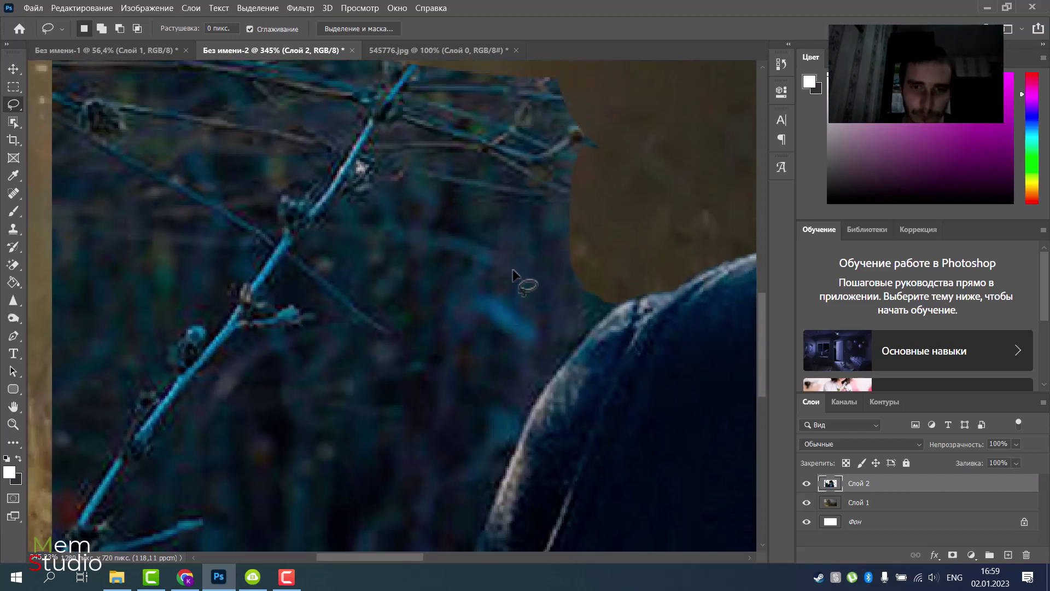
pyautogui.moveTo(630, 341); pyautogui.dragTo(569, 409)
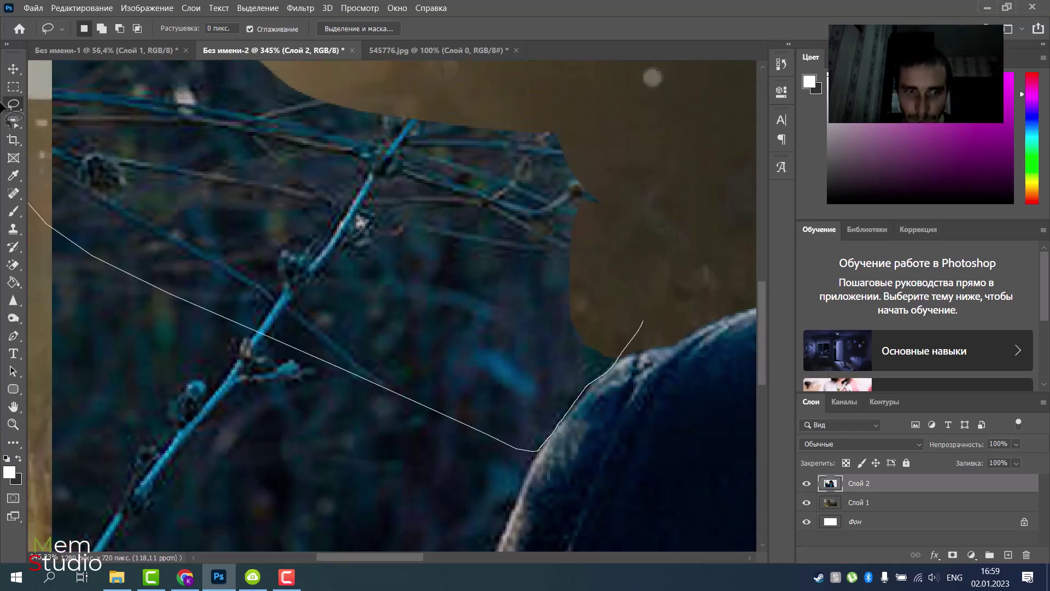
pyautogui.press('Delete')
pyautogui.moveTo(540, 449)
pyautogui.mouseDown()
pyautogui.moveTo(549, 265)
pyautogui.moveTo(535, 160)
pyautogui.mouseUp()
pyautogui.hotkey('ctrl', 'd')
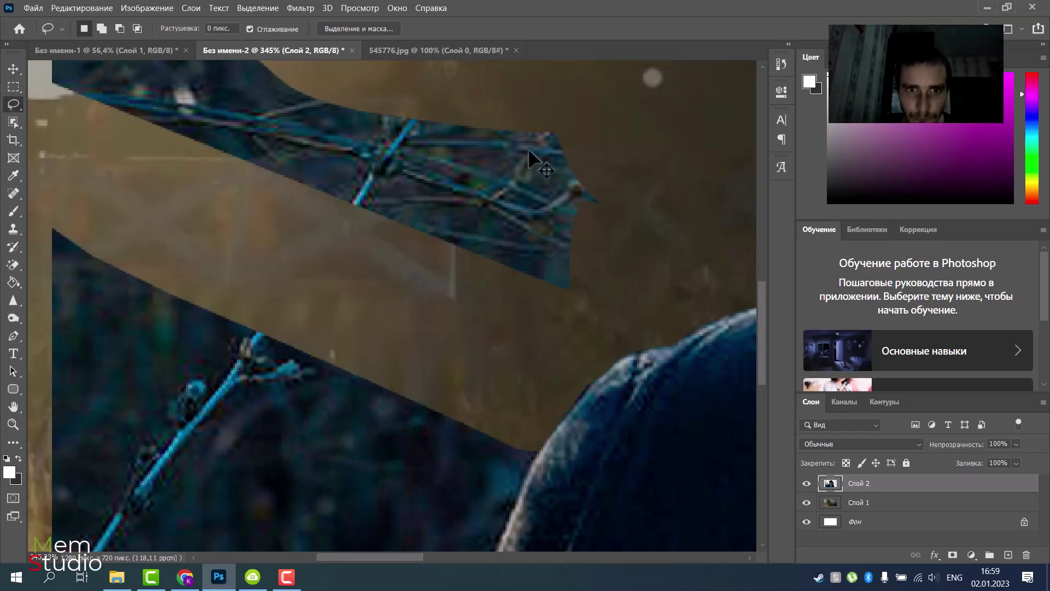
pyautogui.press('Delete')
pyautogui.hotkey('ctrl', 'd')
pyautogui.moveTo(664, 275); pyautogui.dragTo(638, 89)
pyautogui.press('Delete')
pyautogui.hotkey('ctrl', 'd')
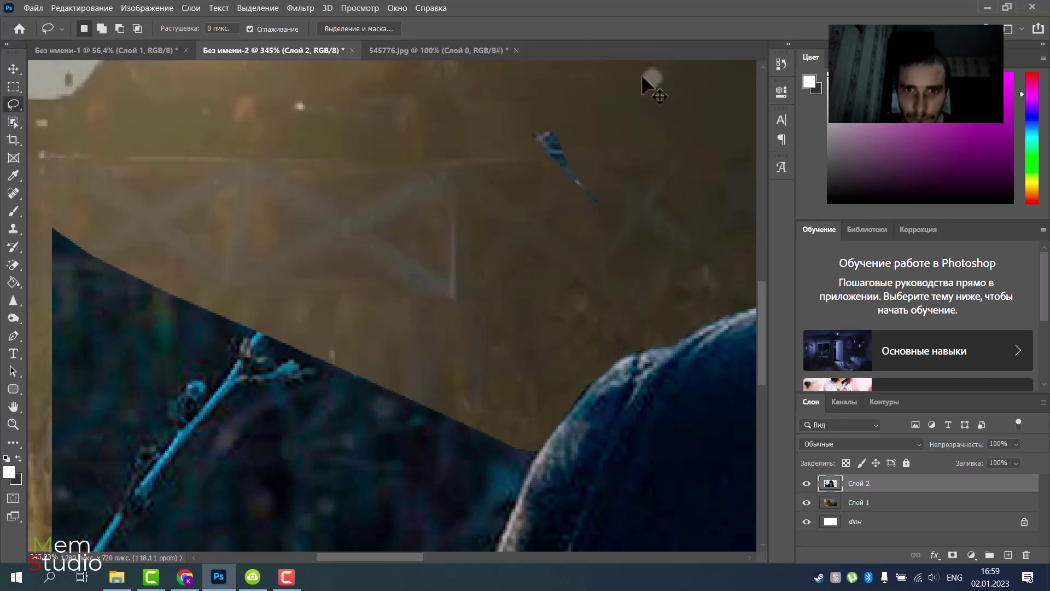
# Cut away the background left of the jacket so the grass shows through
pyautogui.scroll(-2, 605, 240)
pyautogui.scroll(-2, 599, 249)
pyautogui.scroll(-1, 595, 165)
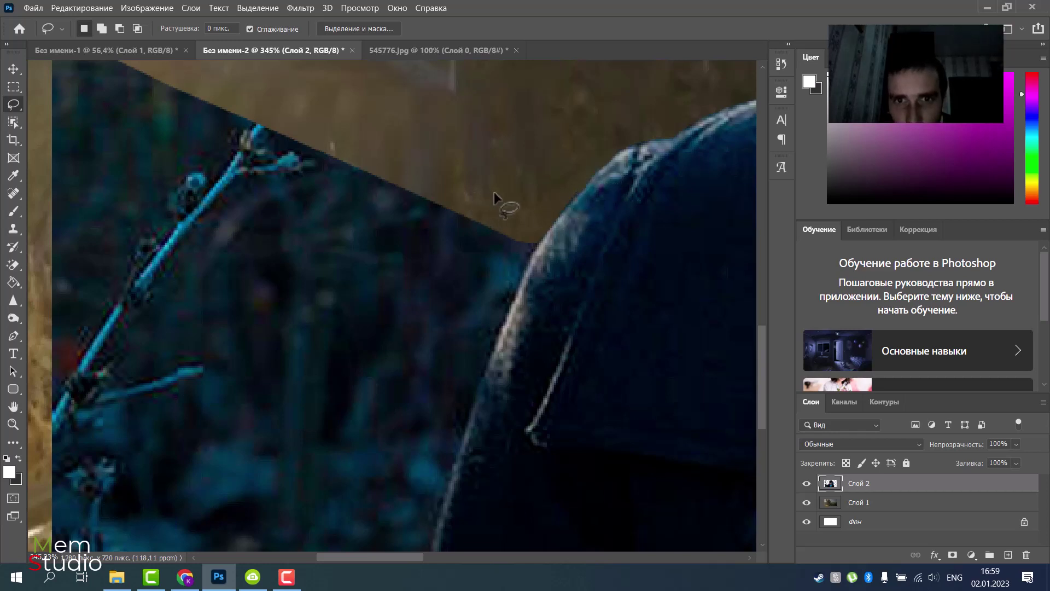
pyautogui.scroll(-2, 494, 195)
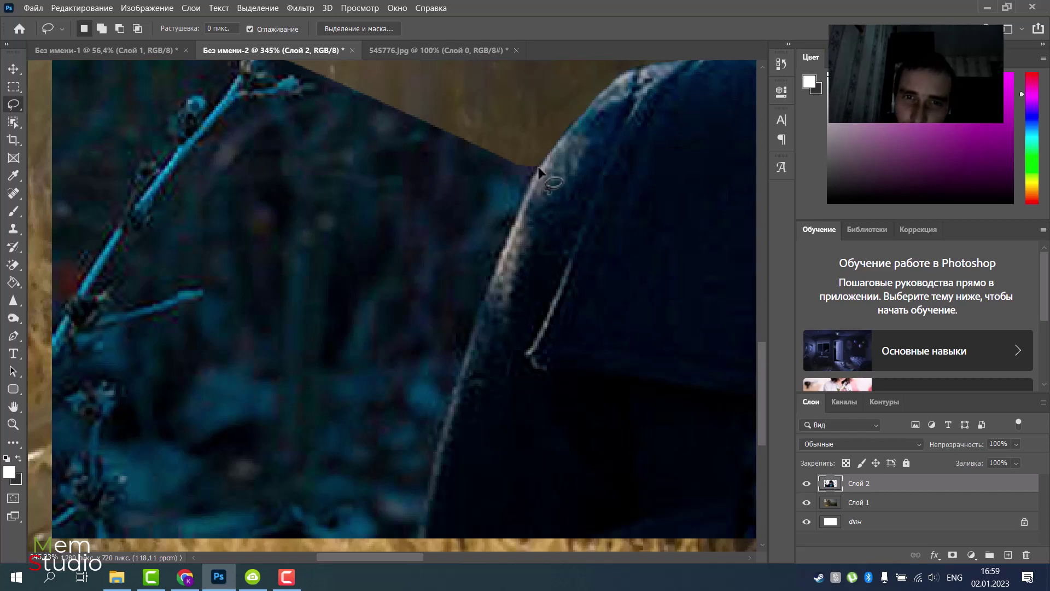
pyautogui.moveTo(538, 170)
pyautogui.mouseDown()
pyautogui.moveTo(491, 284)
pyautogui.moveTo(415, 545)
pyautogui.moveTo(31, 484)
pyautogui.mouseUp()
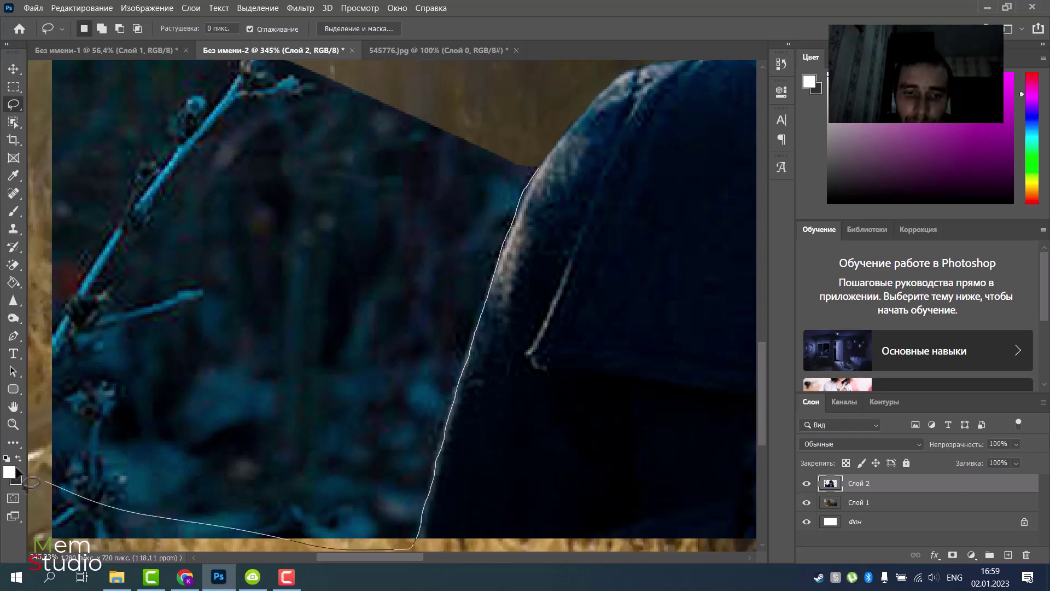
pyautogui.press('Delete')
pyautogui.hotkey('ctrl', 'd')
# Delete the leftover blue sliver beside the jacket
pyautogui.scroll(-1, 432, 227)
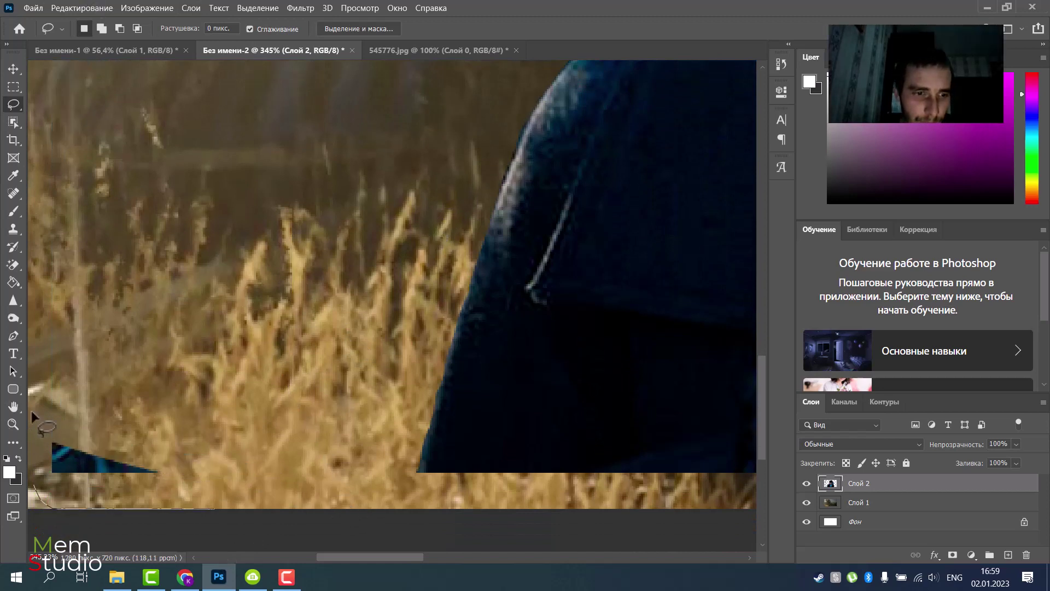
pyautogui.scroll(3, 180, 210)
pyautogui.moveTo(154, 258); pyautogui.dragTo(156, 5)
pyautogui.press('Delete')
pyautogui.hotkey('ctrl', 'd')
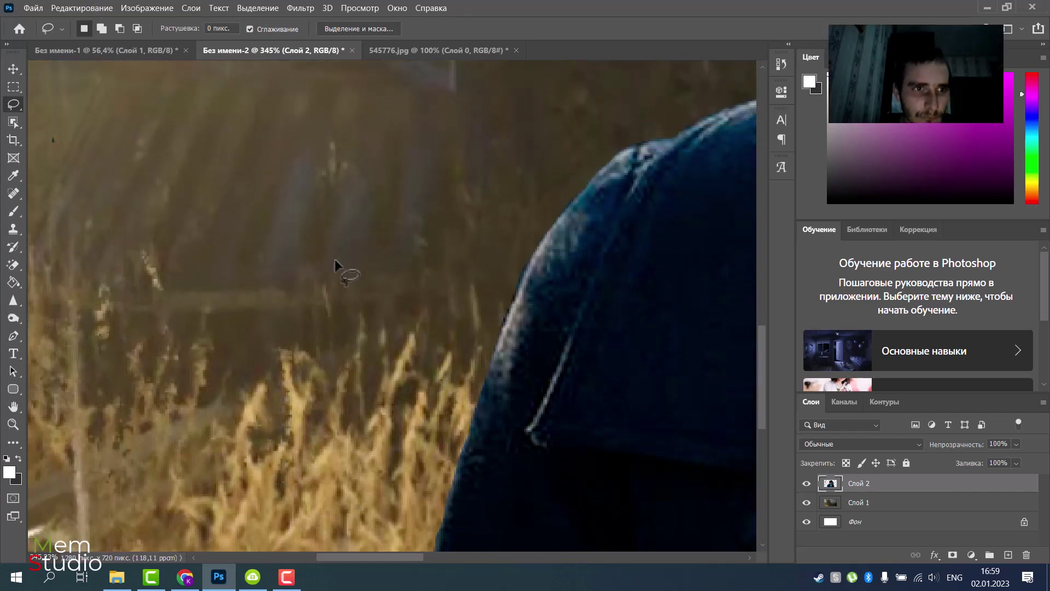
# Trace along the jacket edge, then zoom out to view the whole image
pyautogui.scroll(2, 335, 269)
pyautogui.scroll(-2, 387, 224)
pyautogui.scroll(-2, 431, 180)
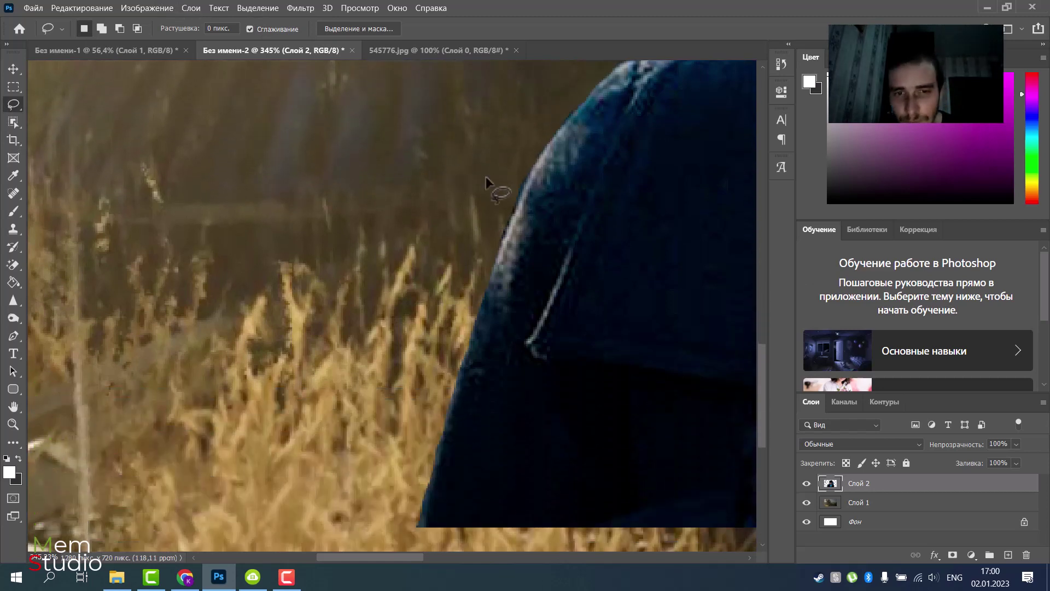
pyautogui.moveTo(528, 175); pyautogui.dragTo(512, 219)
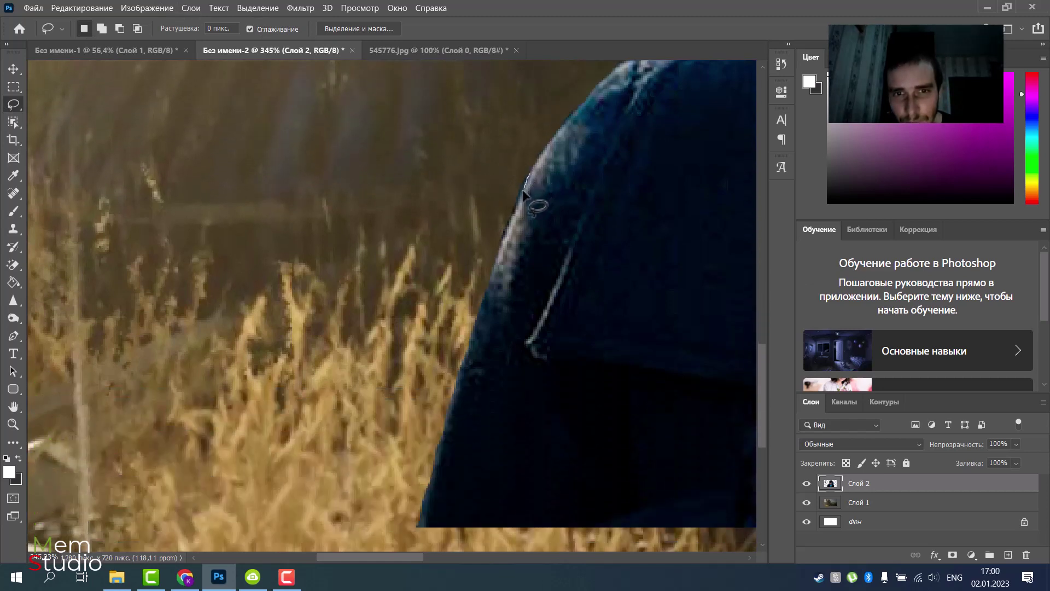
pyautogui.scroll(-2, 480, 257)
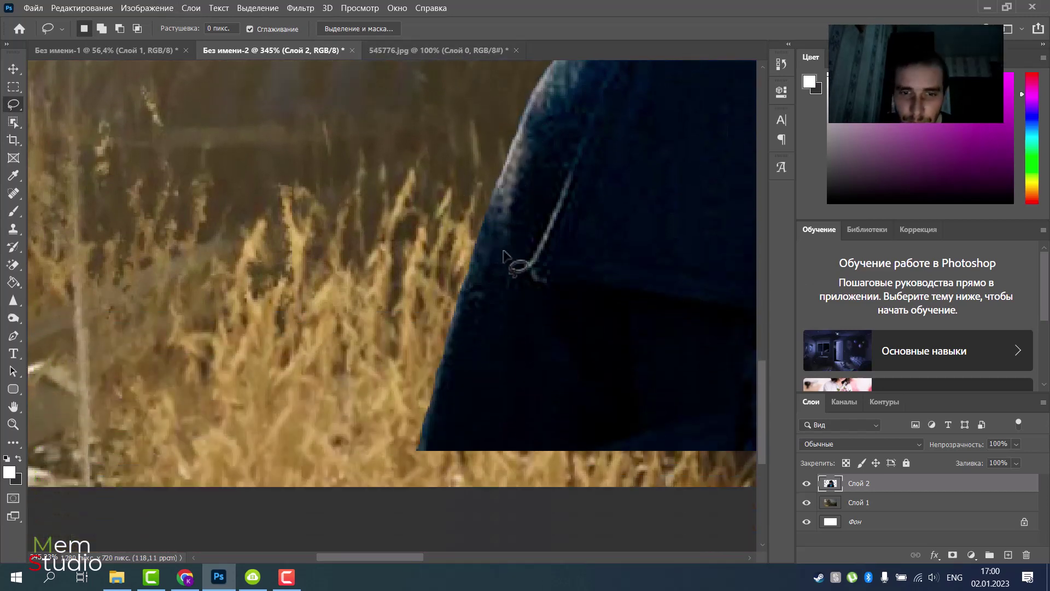
pyautogui.scroll(-2, 584, 402)
pyautogui.moveTo(412, 563)
pyautogui.mouseDown()
pyautogui.moveTo(593, 548)
pyautogui.moveTo(573, 544)
pyautogui.mouseUp()
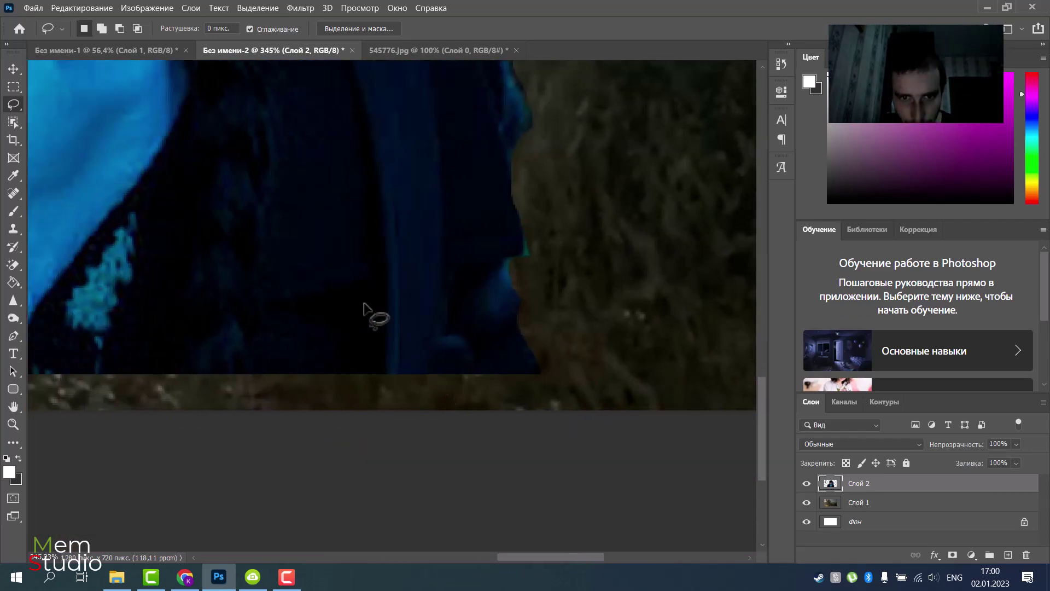
pyautogui.scroll(-3, 355, 295)
pyautogui.scroll(-2, 274, 252)
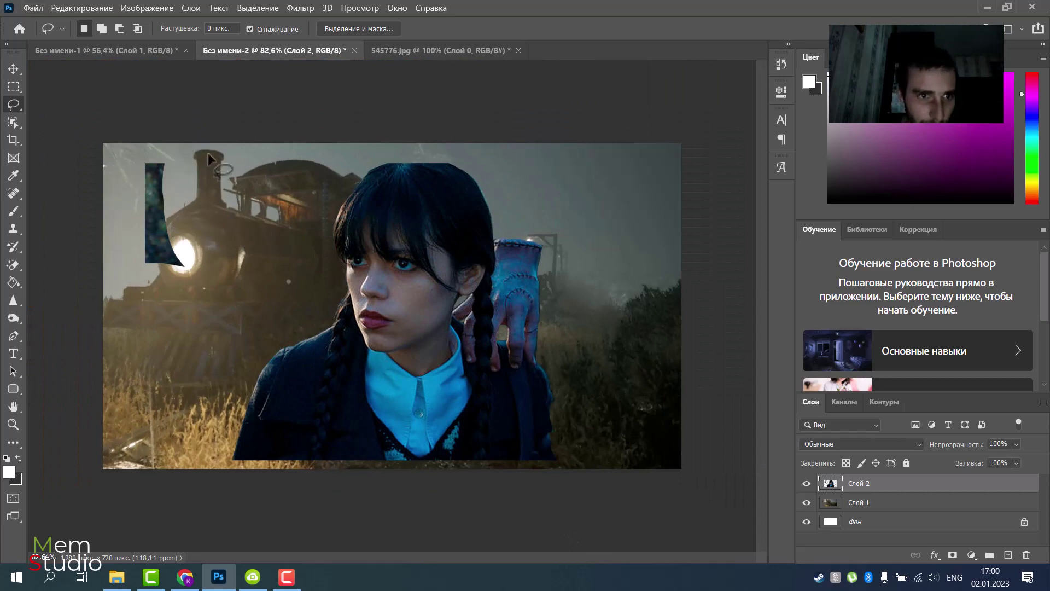
# Delete the stray texture piece and the small corner scrap at top-left
pyautogui.moveTo(245, 221); pyautogui.dragTo(48, 150)
pyautogui.press('Delete')
pyautogui.hotkey('ctrl', 'd')
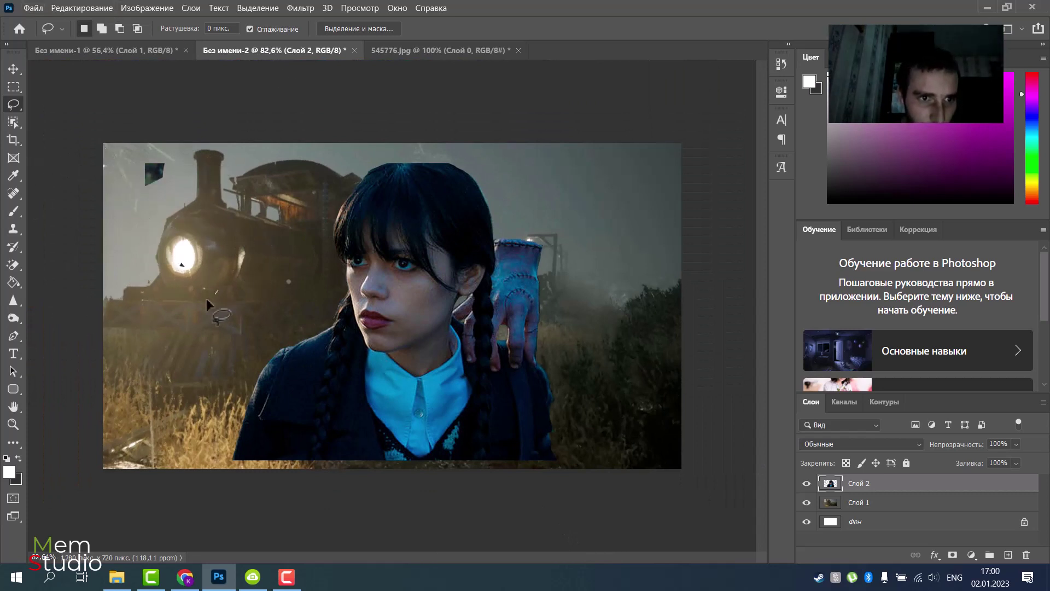
pyautogui.moveTo(206, 297); pyautogui.dragTo(170, 272)
pyautogui.press('Delete')
pyautogui.hotkey('ctrl', 'd')
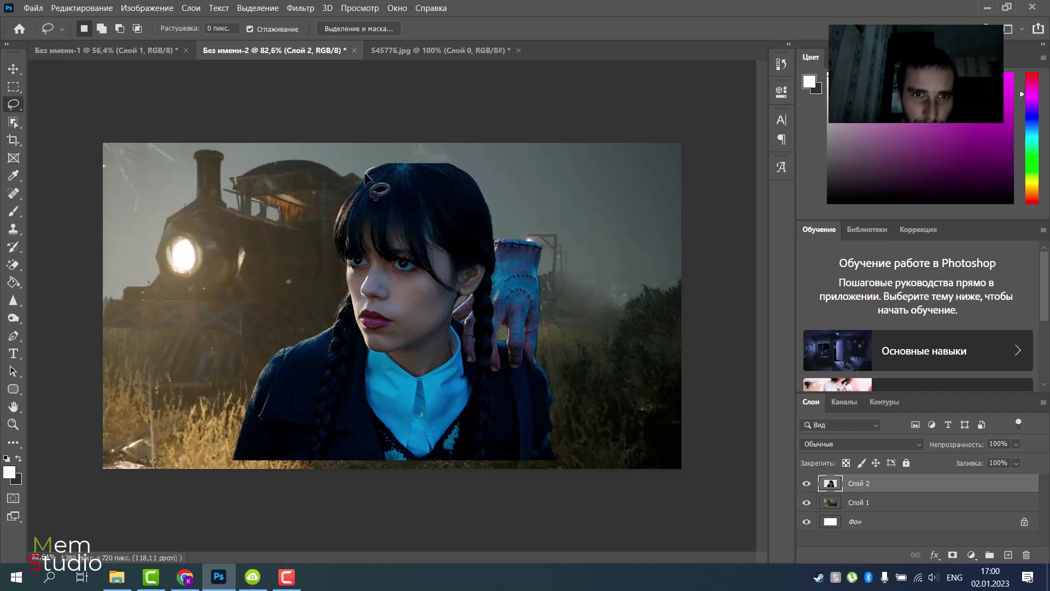
# Move the portrait layer slightly left and down with the Move tool
pyautogui.moveTo(381, 160); pyautogui.dragTo(343, 178)
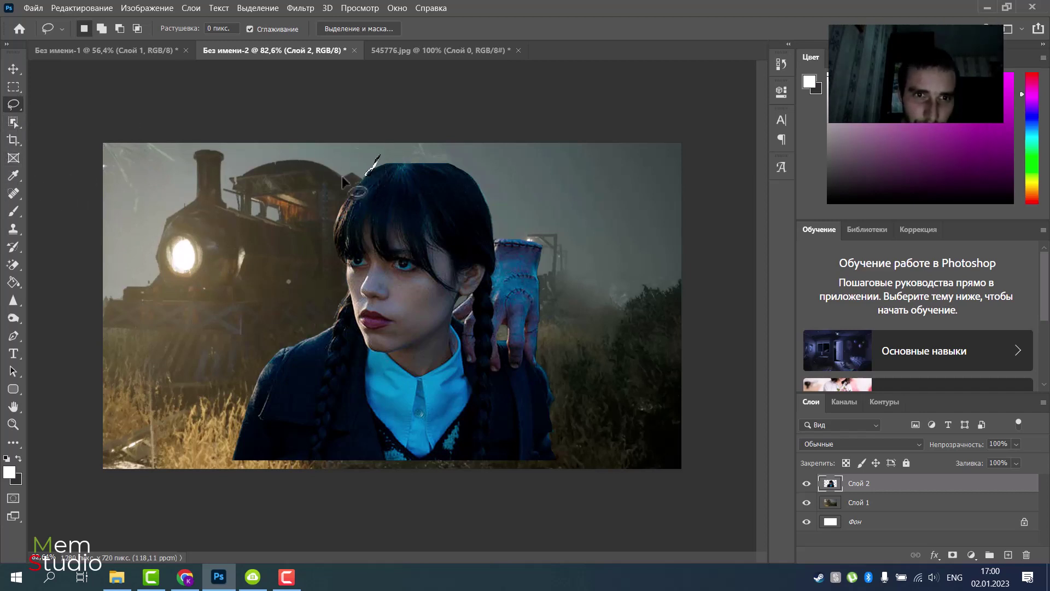
pyautogui.click(13, 69)
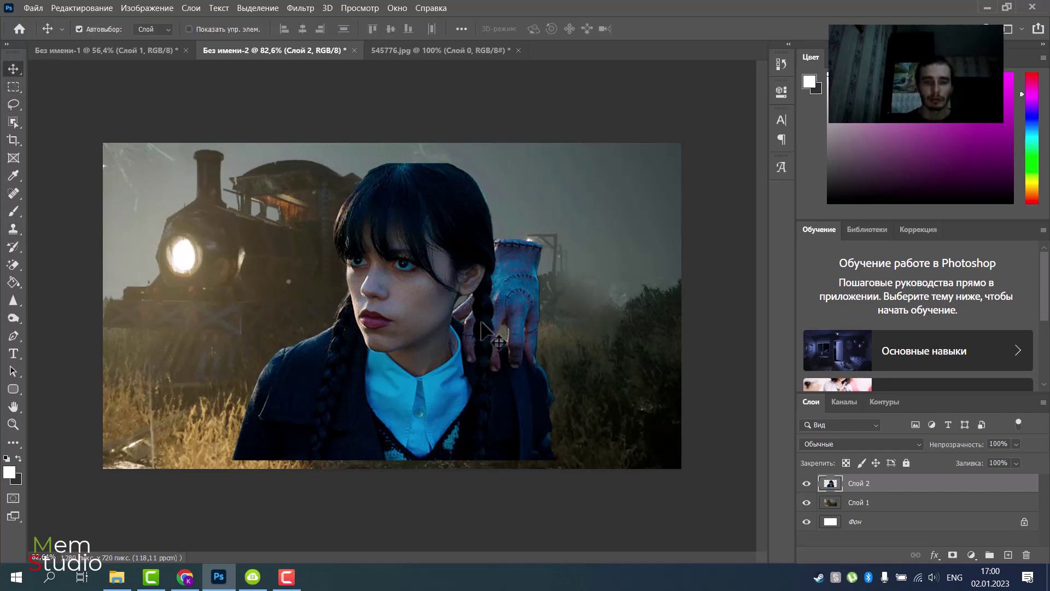
pyautogui.moveTo(481, 324); pyautogui.dragTo(463, 339)
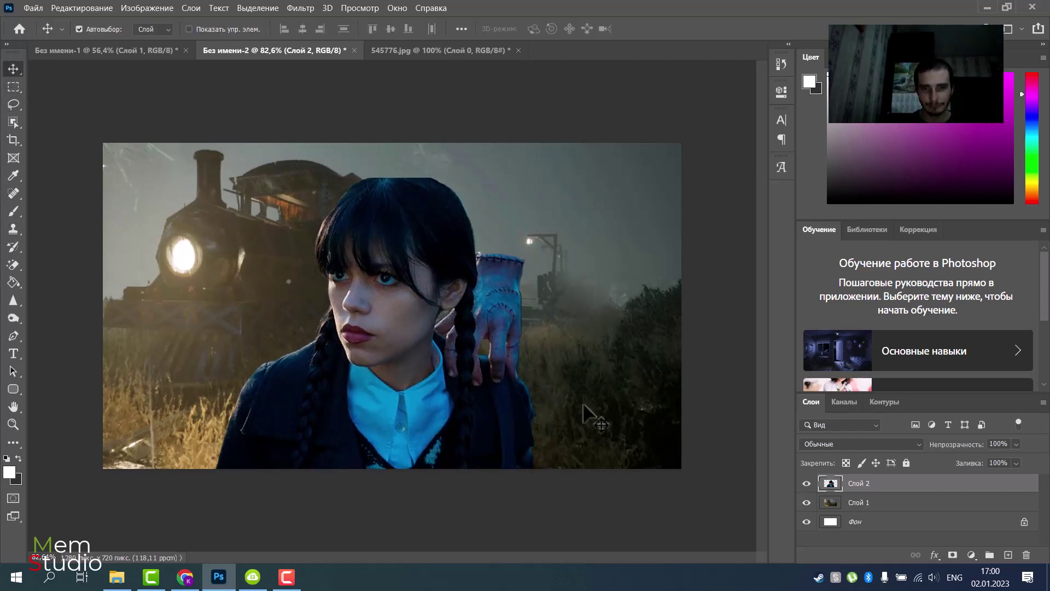